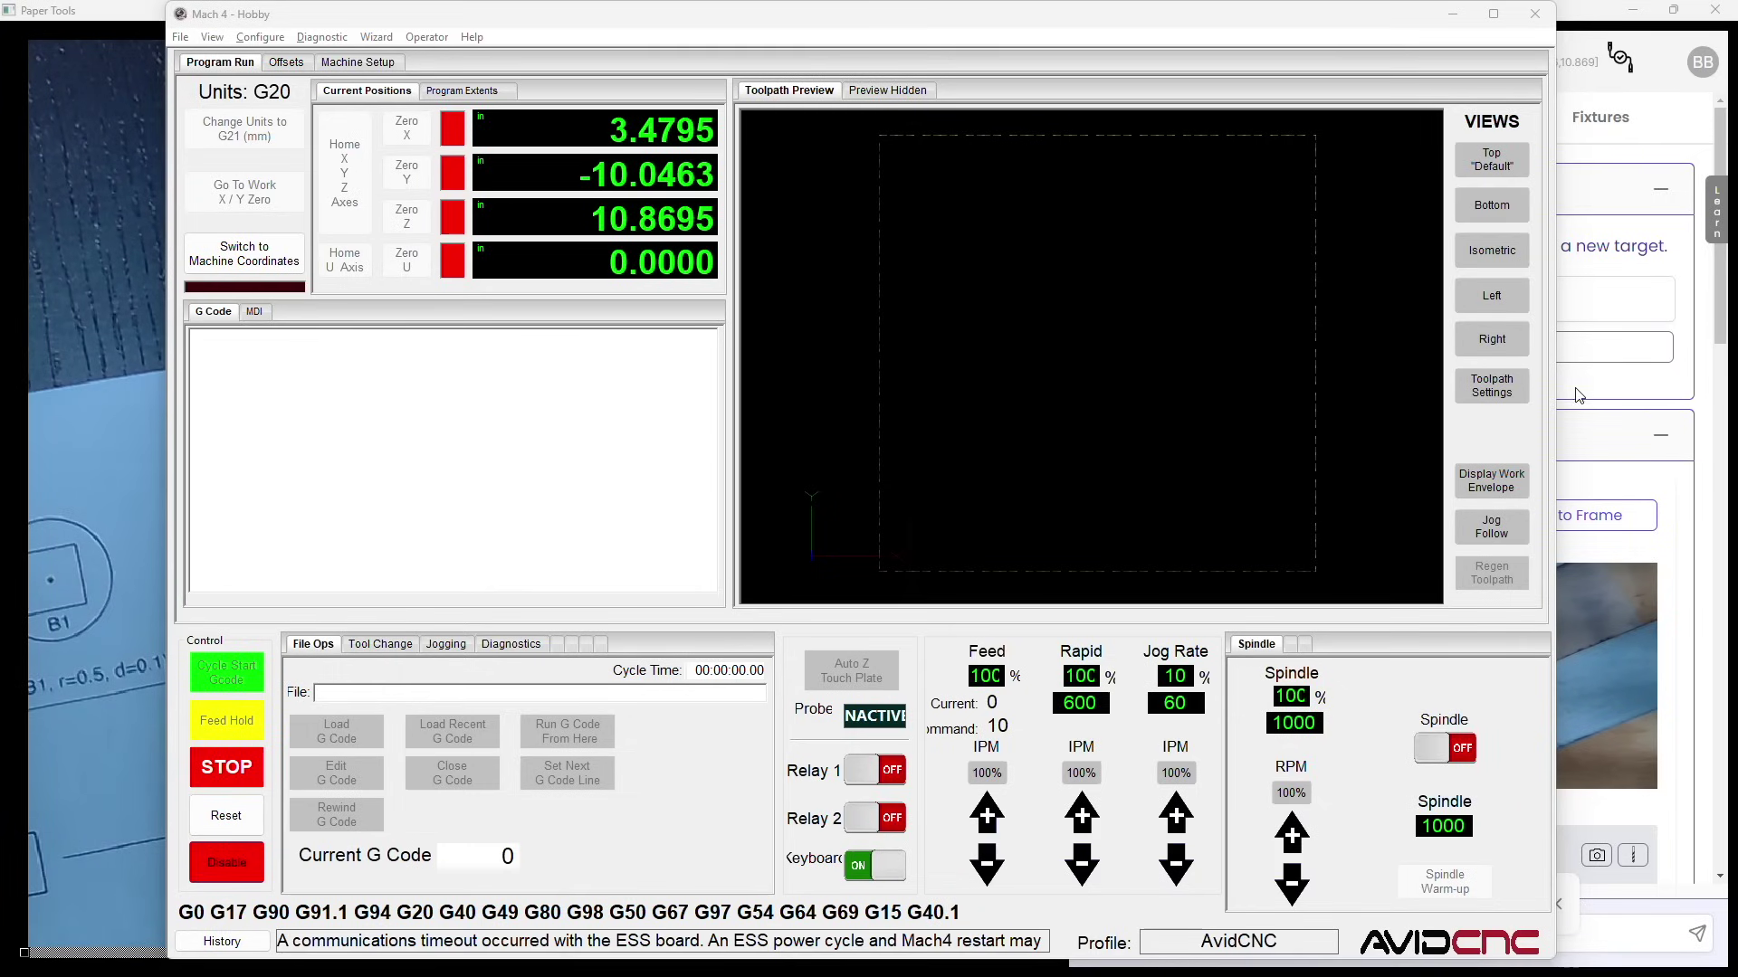
- Switch to Paper Tools and its live camera view of the Test Pattern targets
{"action": "key", "text": "alt+Tab"}
{"action": "key", "text": "alt+Tab"}
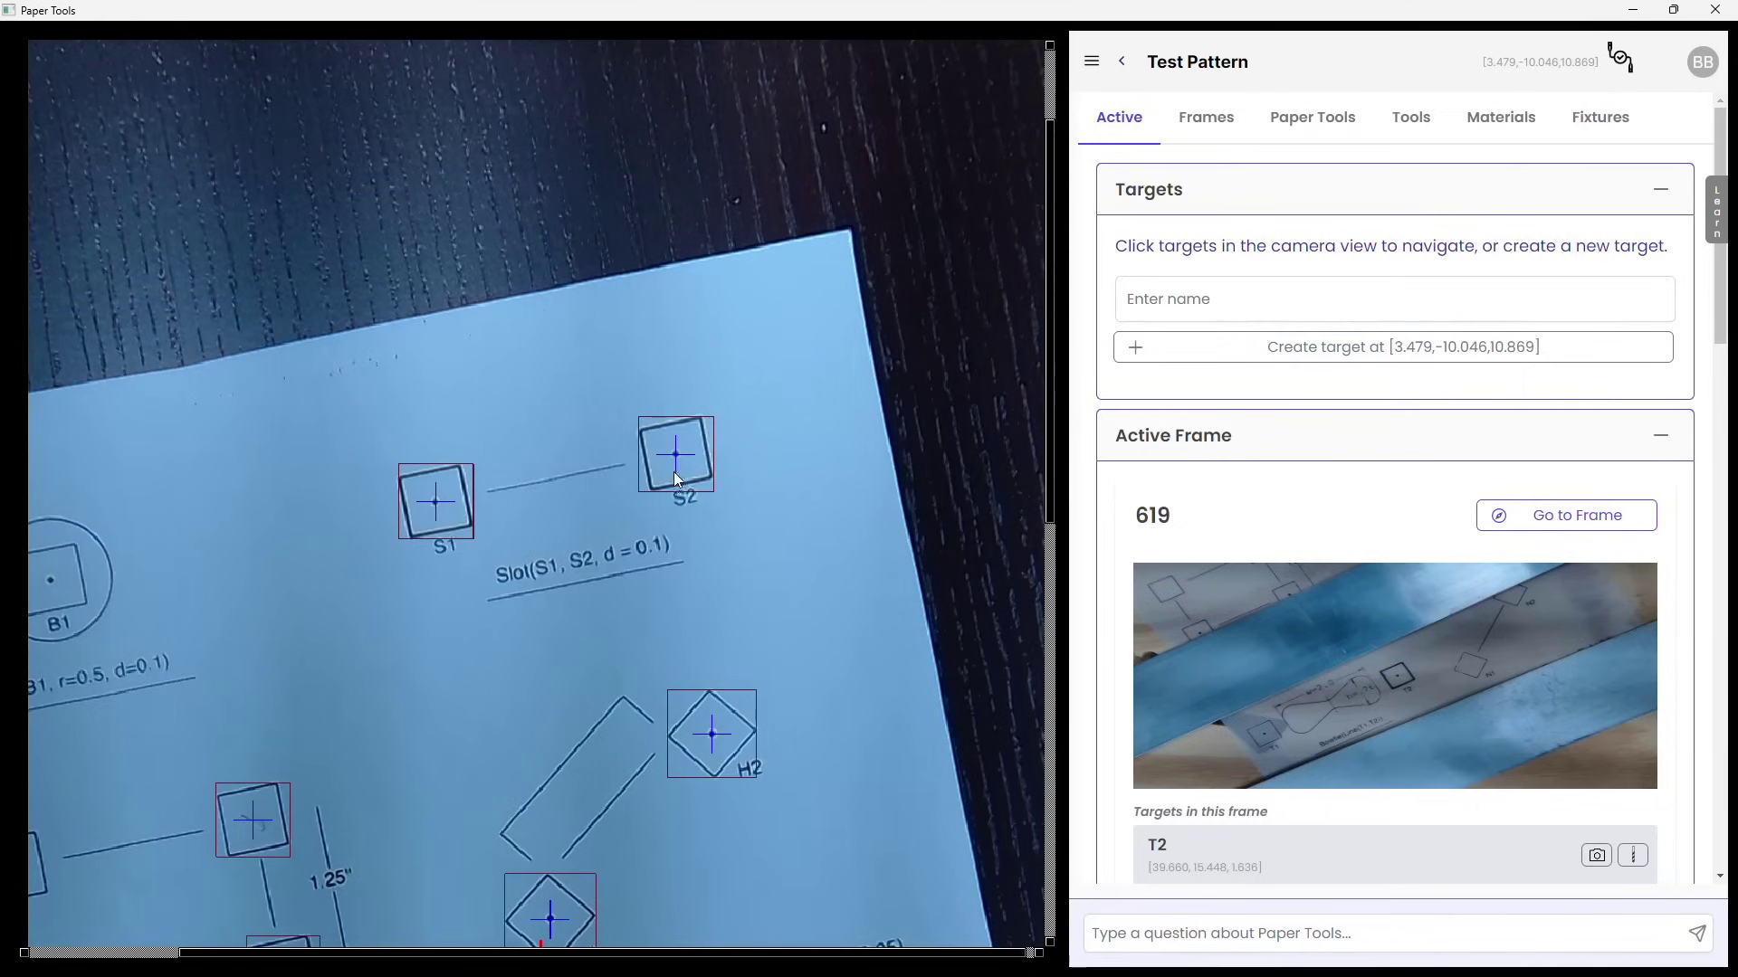
- Select slot targets S1 and S2, send the machine to them, and run the Slot cut
{"action": "left_click", "coordinate": [703, 741]}
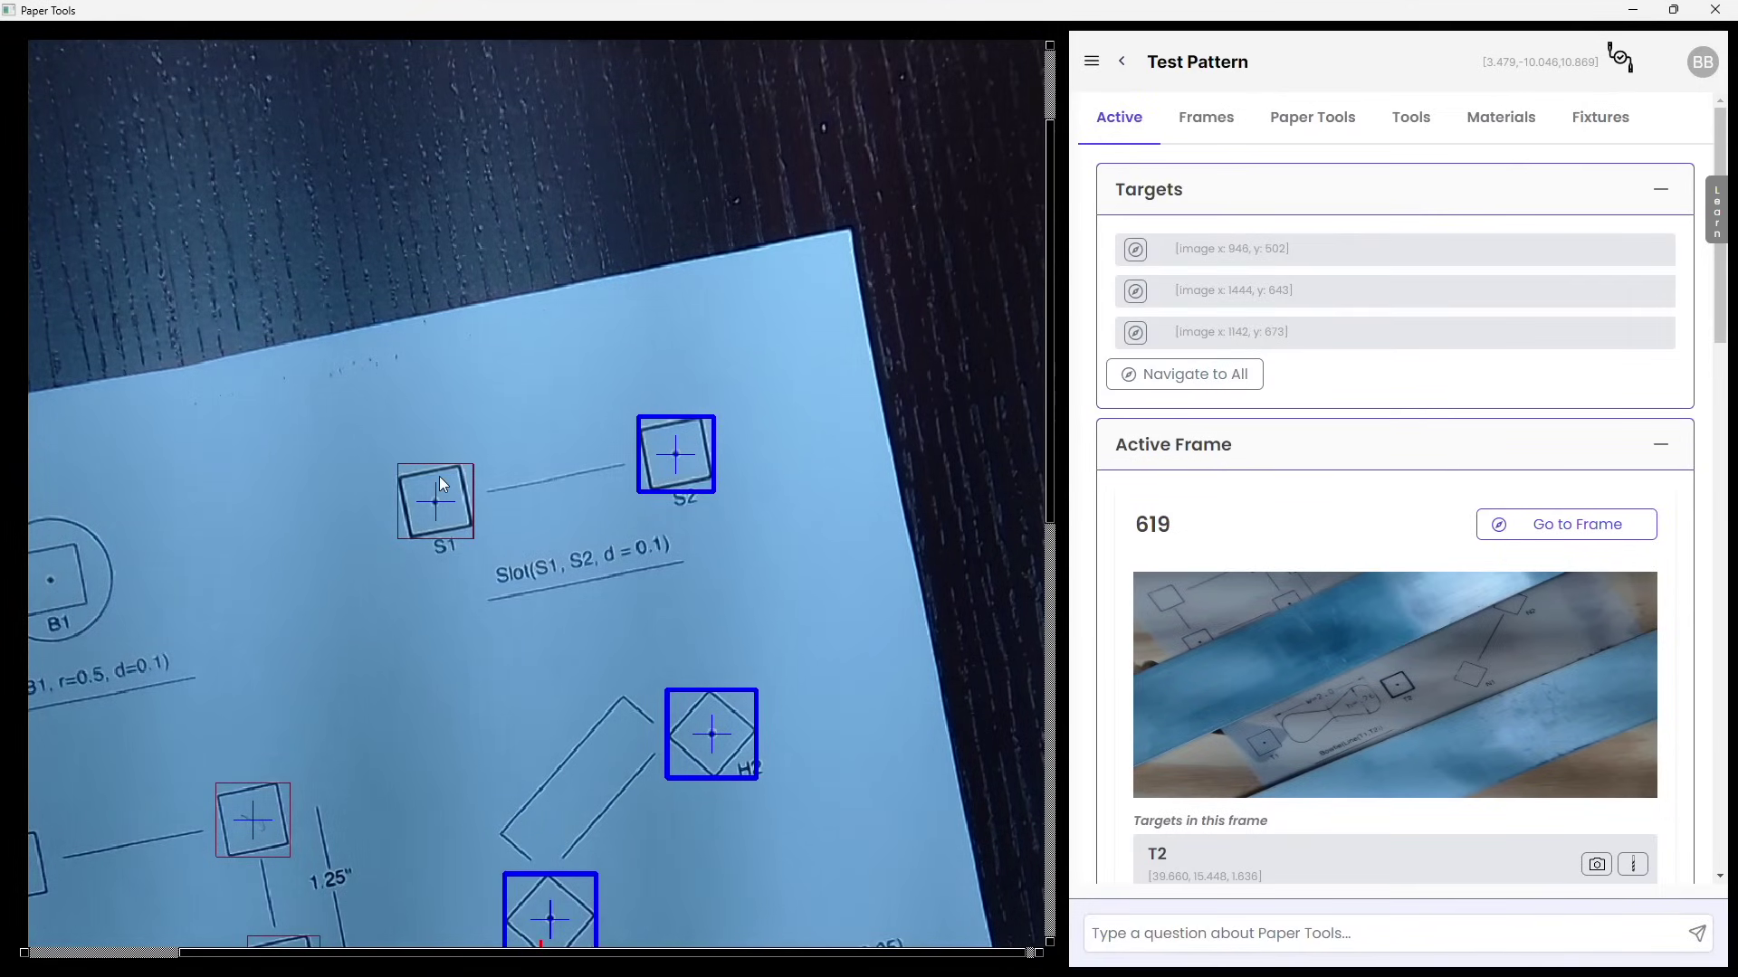
{"action": "left_click", "coordinate": [443, 483]}
{"action": "left_click", "coordinate": [1181, 429]}
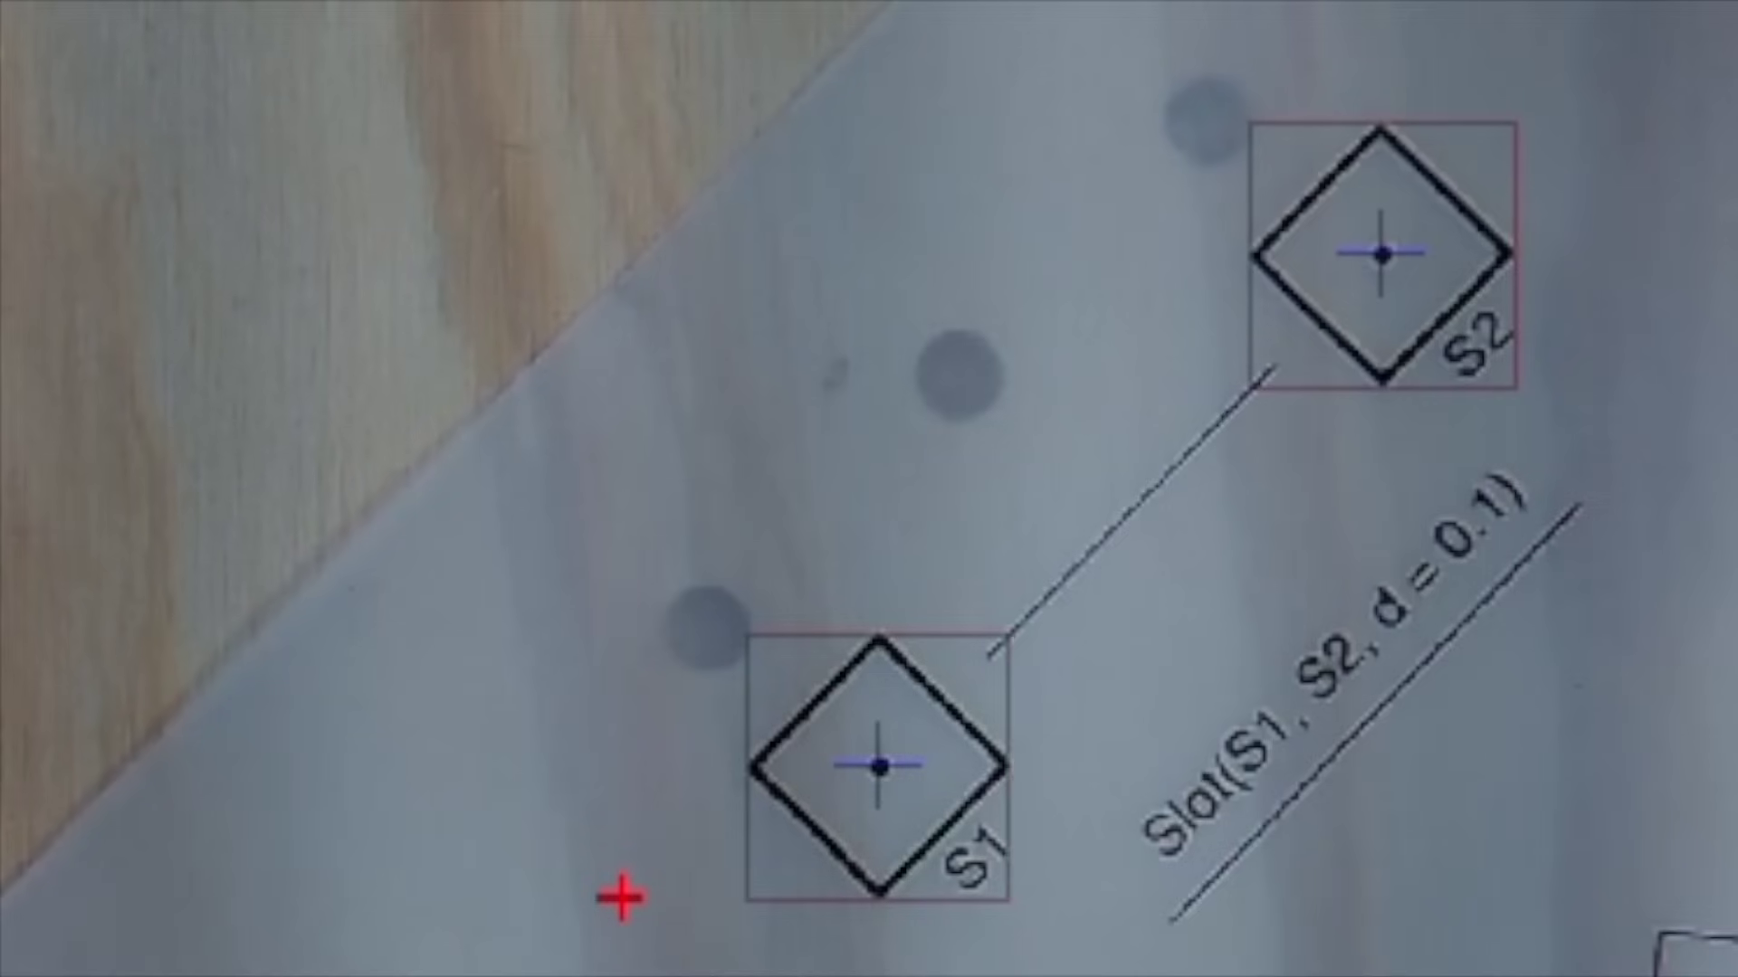
{"action": "left_click", "coordinate": [1293, 243]}
{"action": "left_click", "coordinate": [941, 788]}
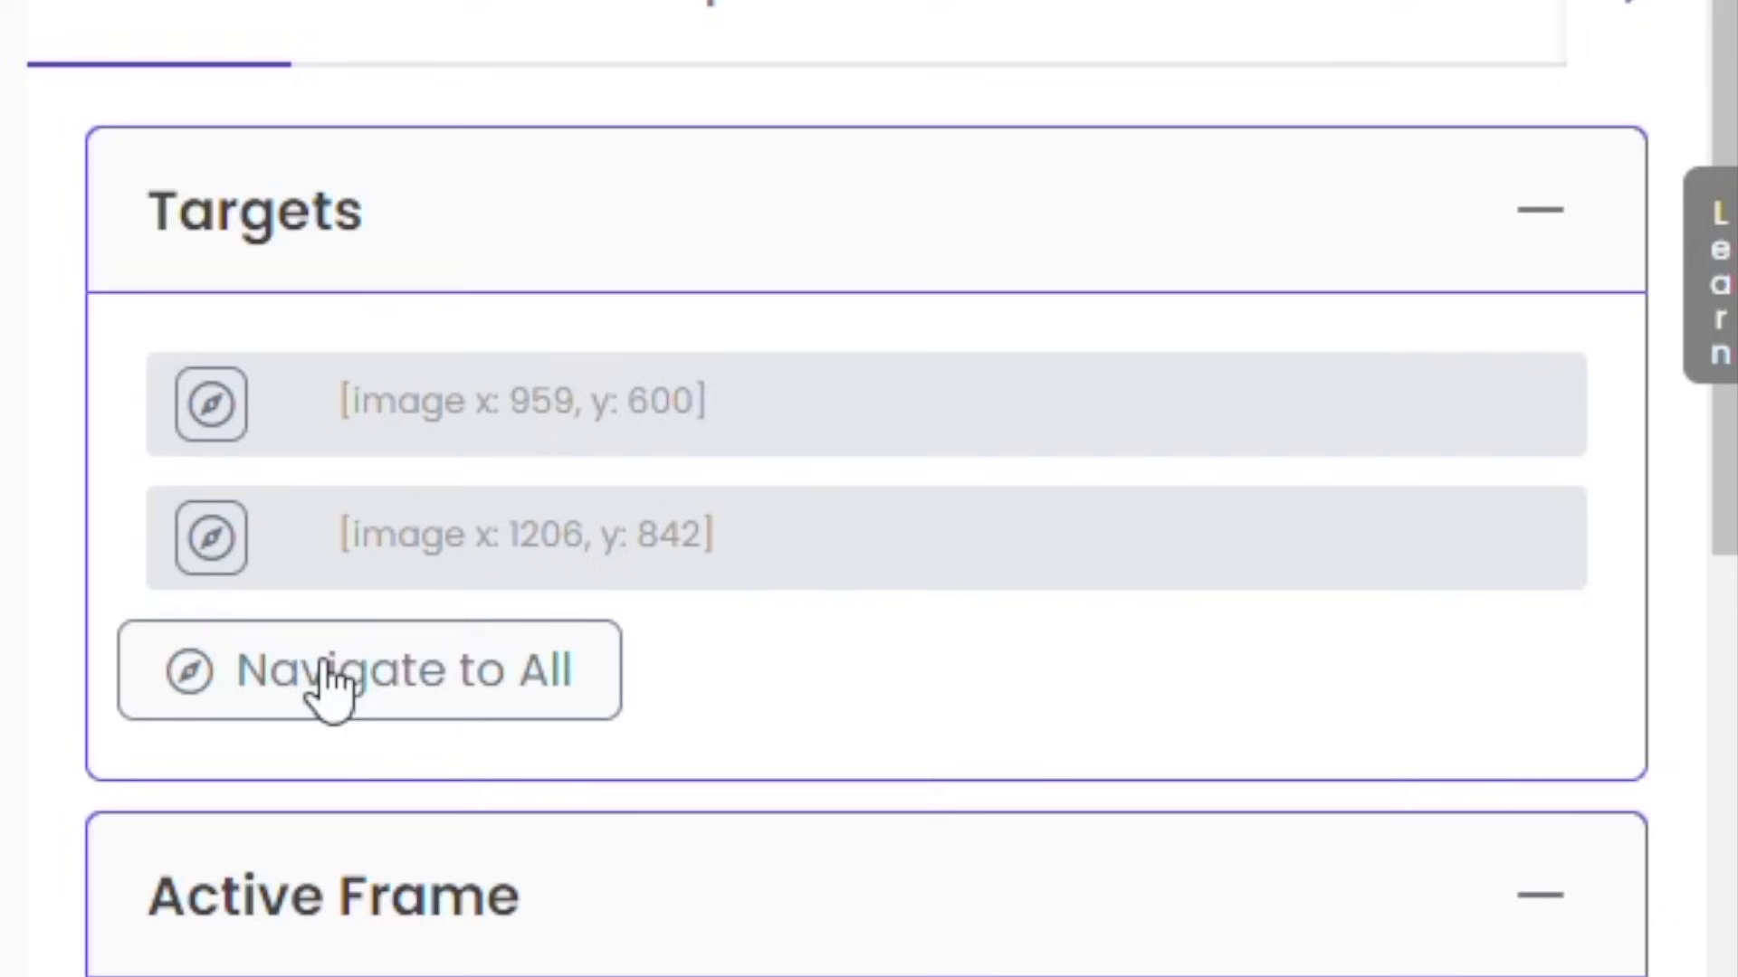
{"action": "left_click", "coordinate": [375, 681]}
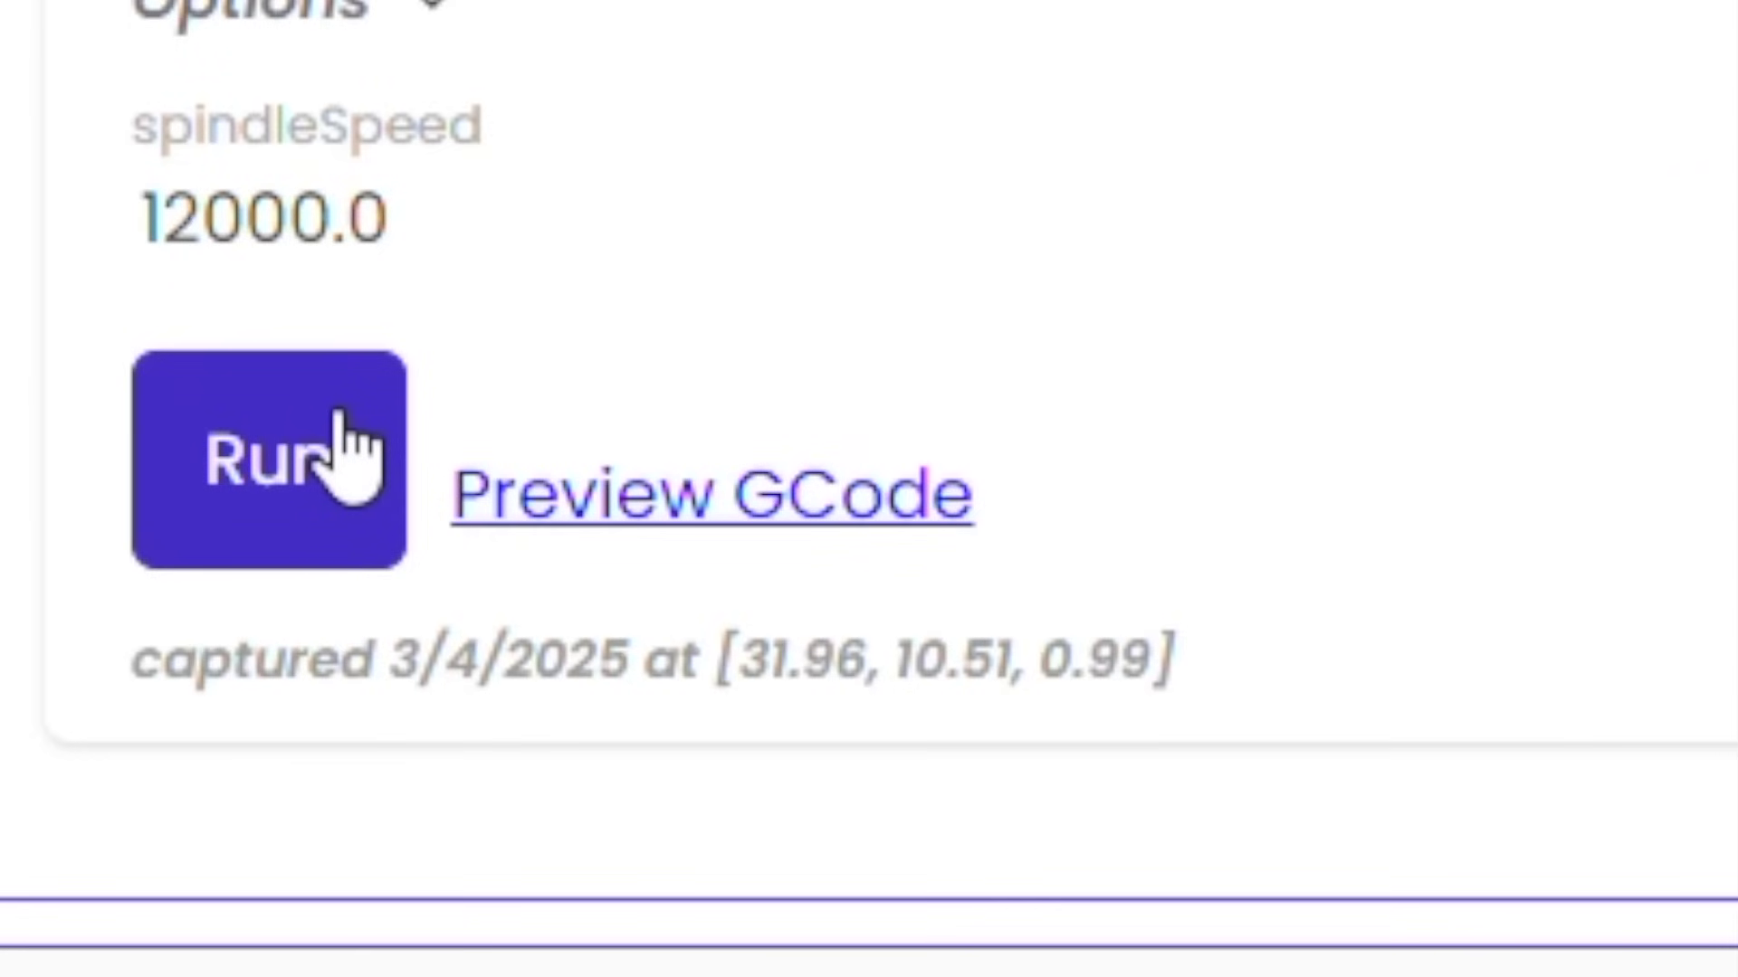
{"action": "left_click", "coordinate": [351, 450]}
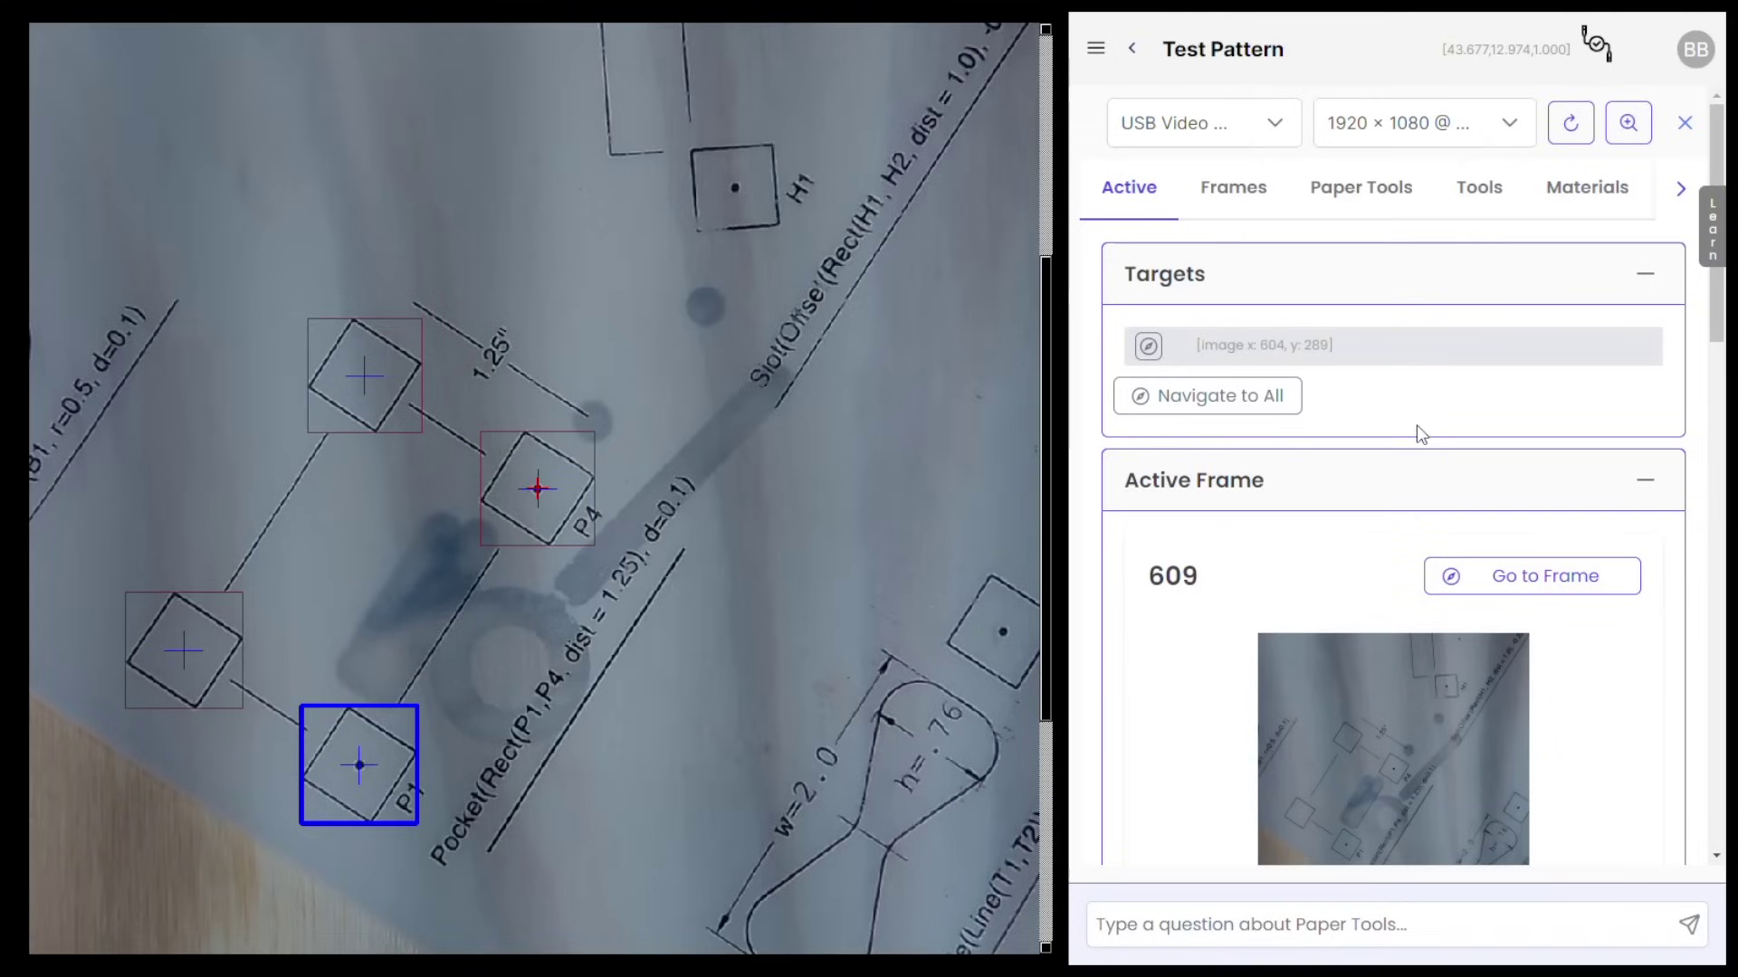
- Navigate to the pocket corner targets, run the Pocket step, and tilt the G-code toolpath preview
{"action": "left_click", "coordinate": [1283, 399]}
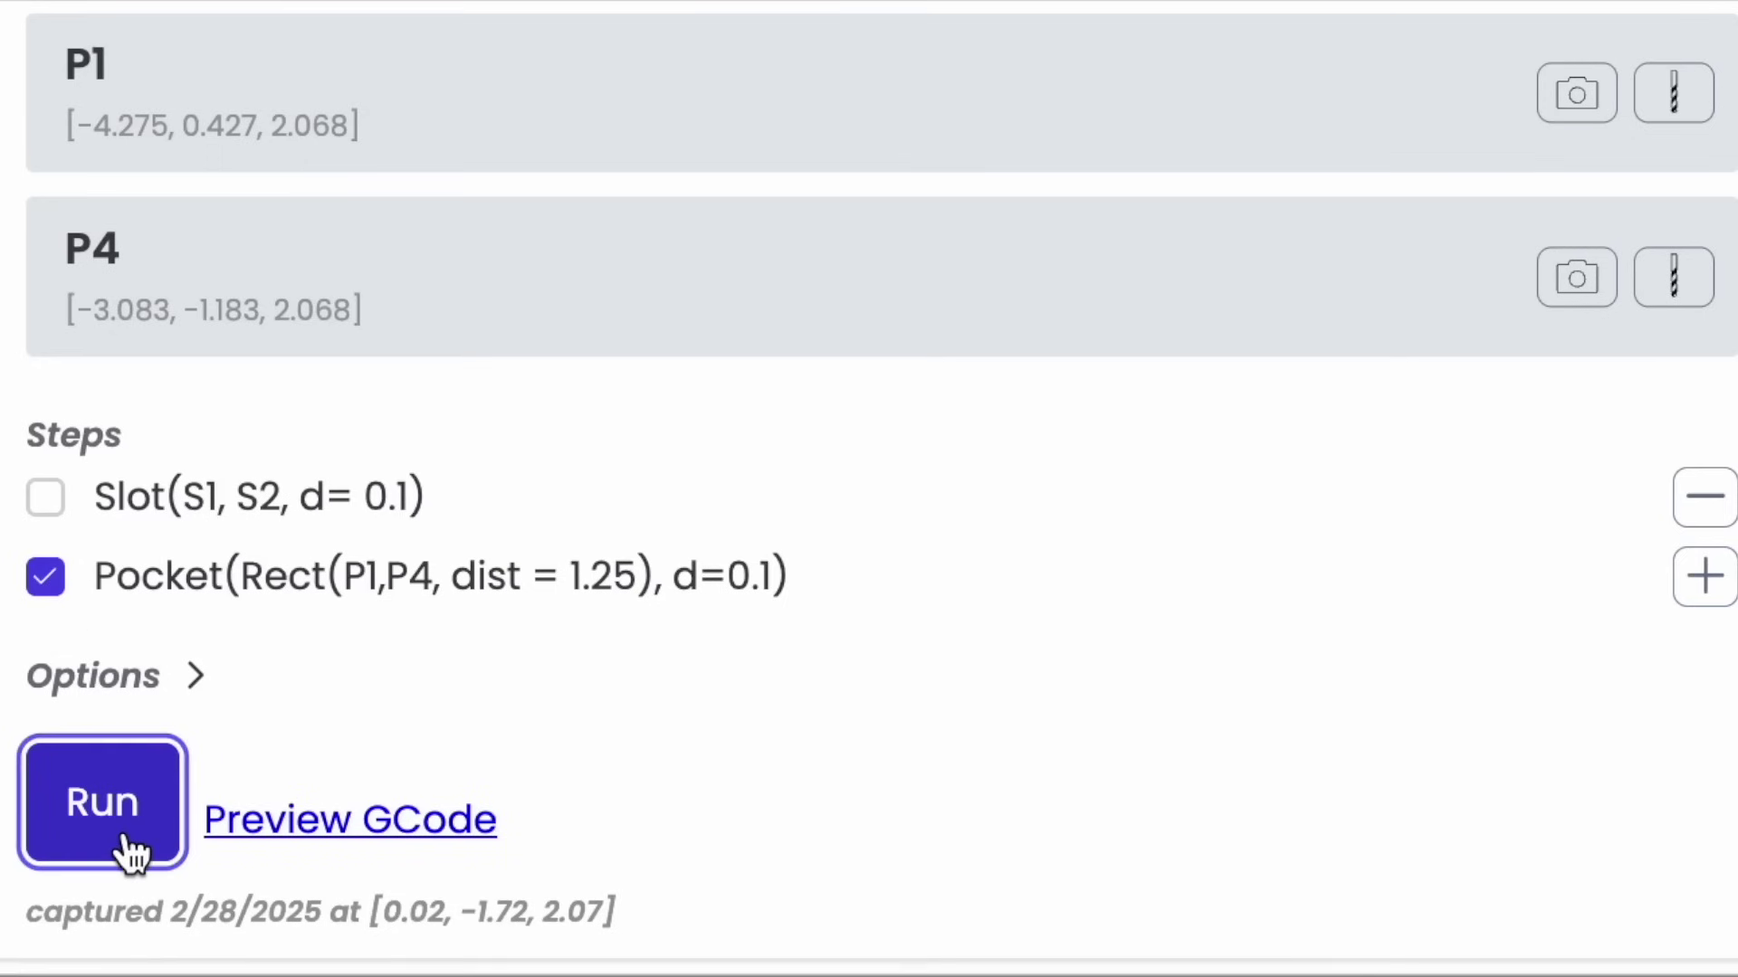
{"action": "left_click", "coordinate": [129, 850]}
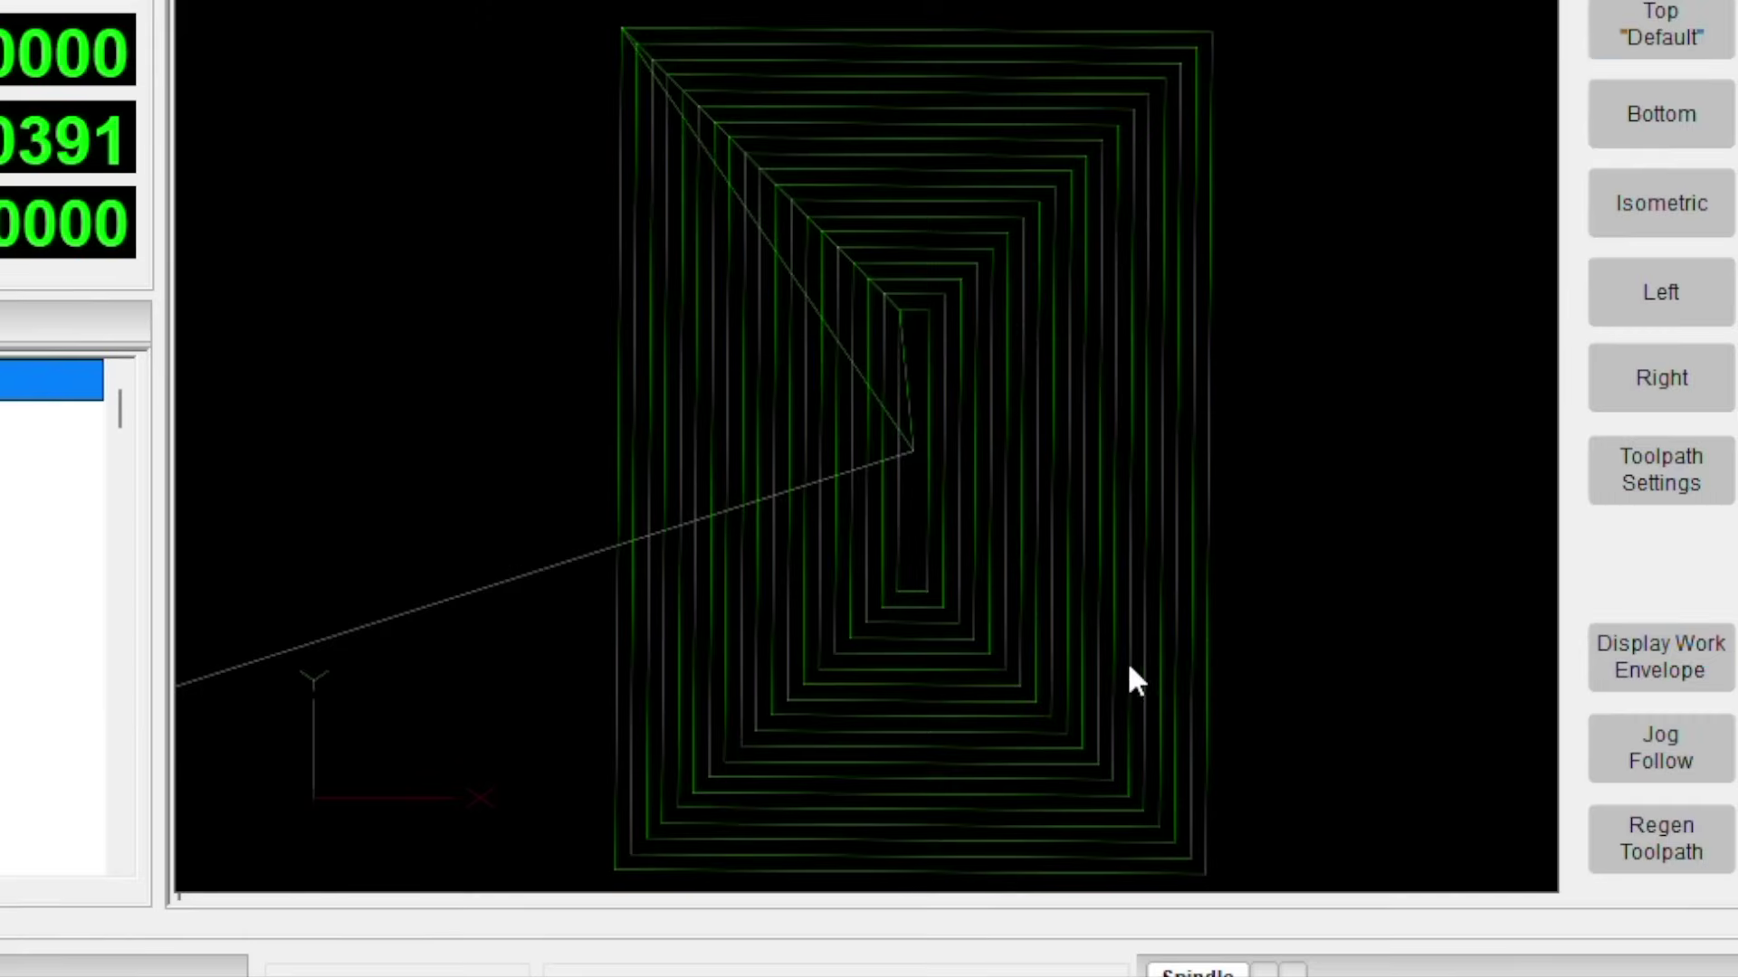
{"action": "left_click_drag", "start_coordinate": [1128, 667], "coordinate": [1489, 74]}
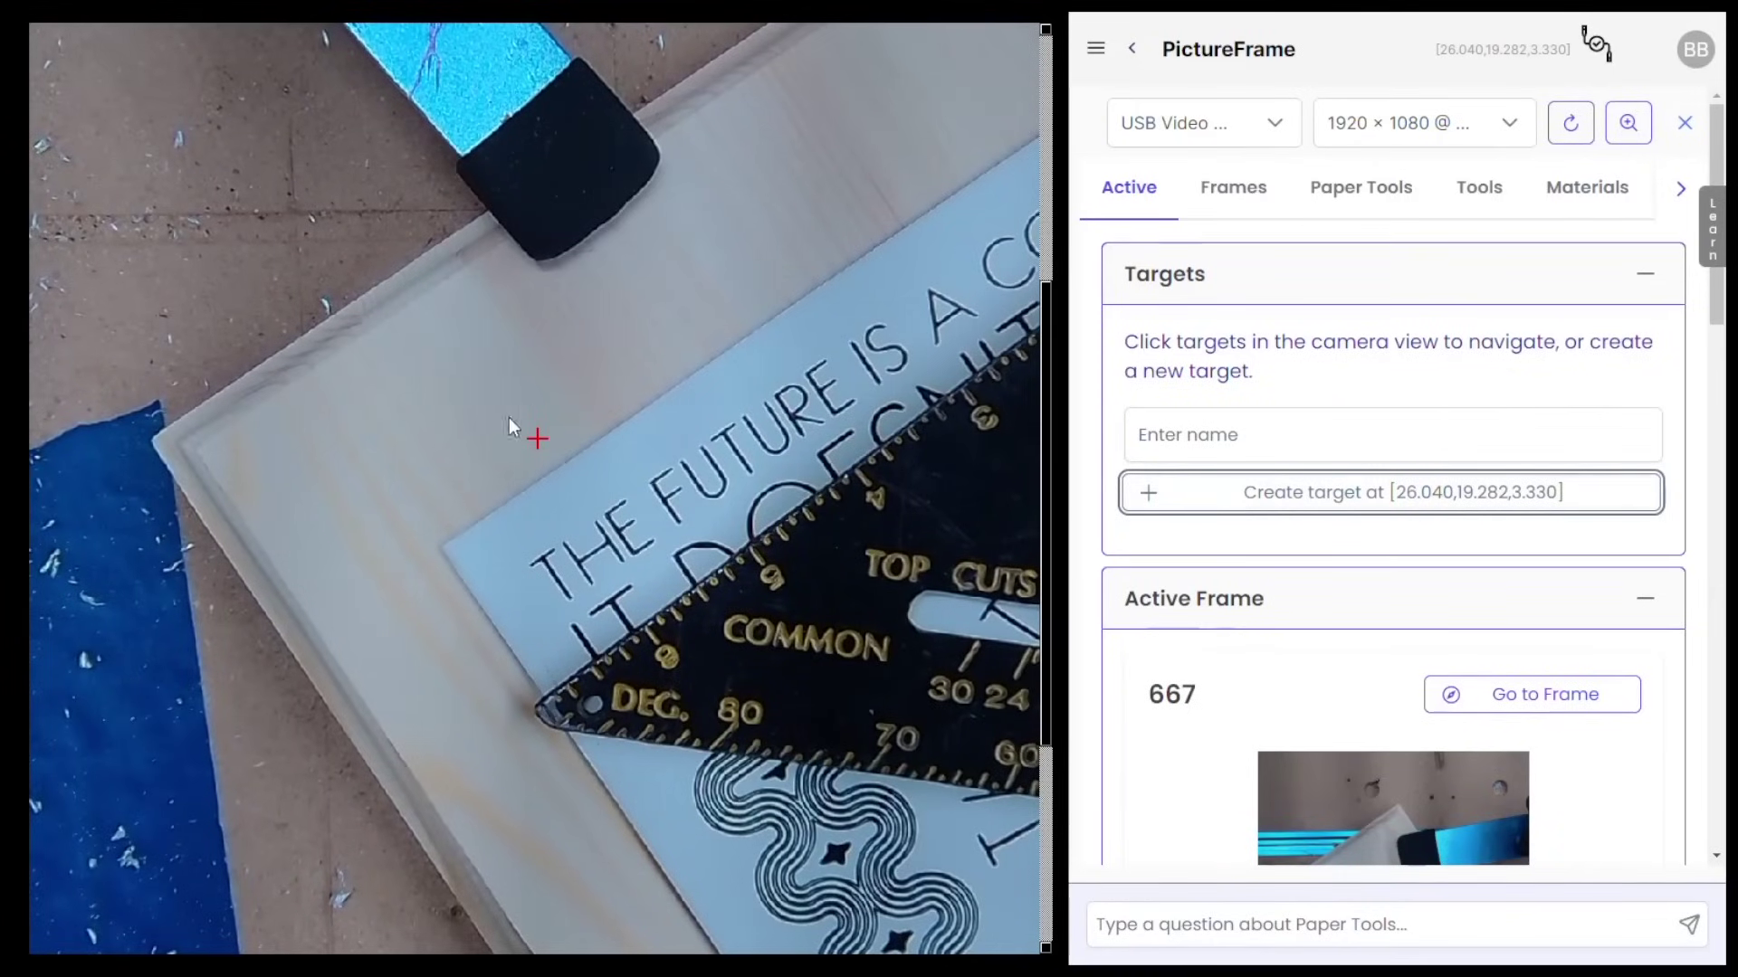
- Create an ArtTL target at the frame's inner corner, placing it precisely under magnification
{"action": "left_click", "coordinate": [444, 544]}
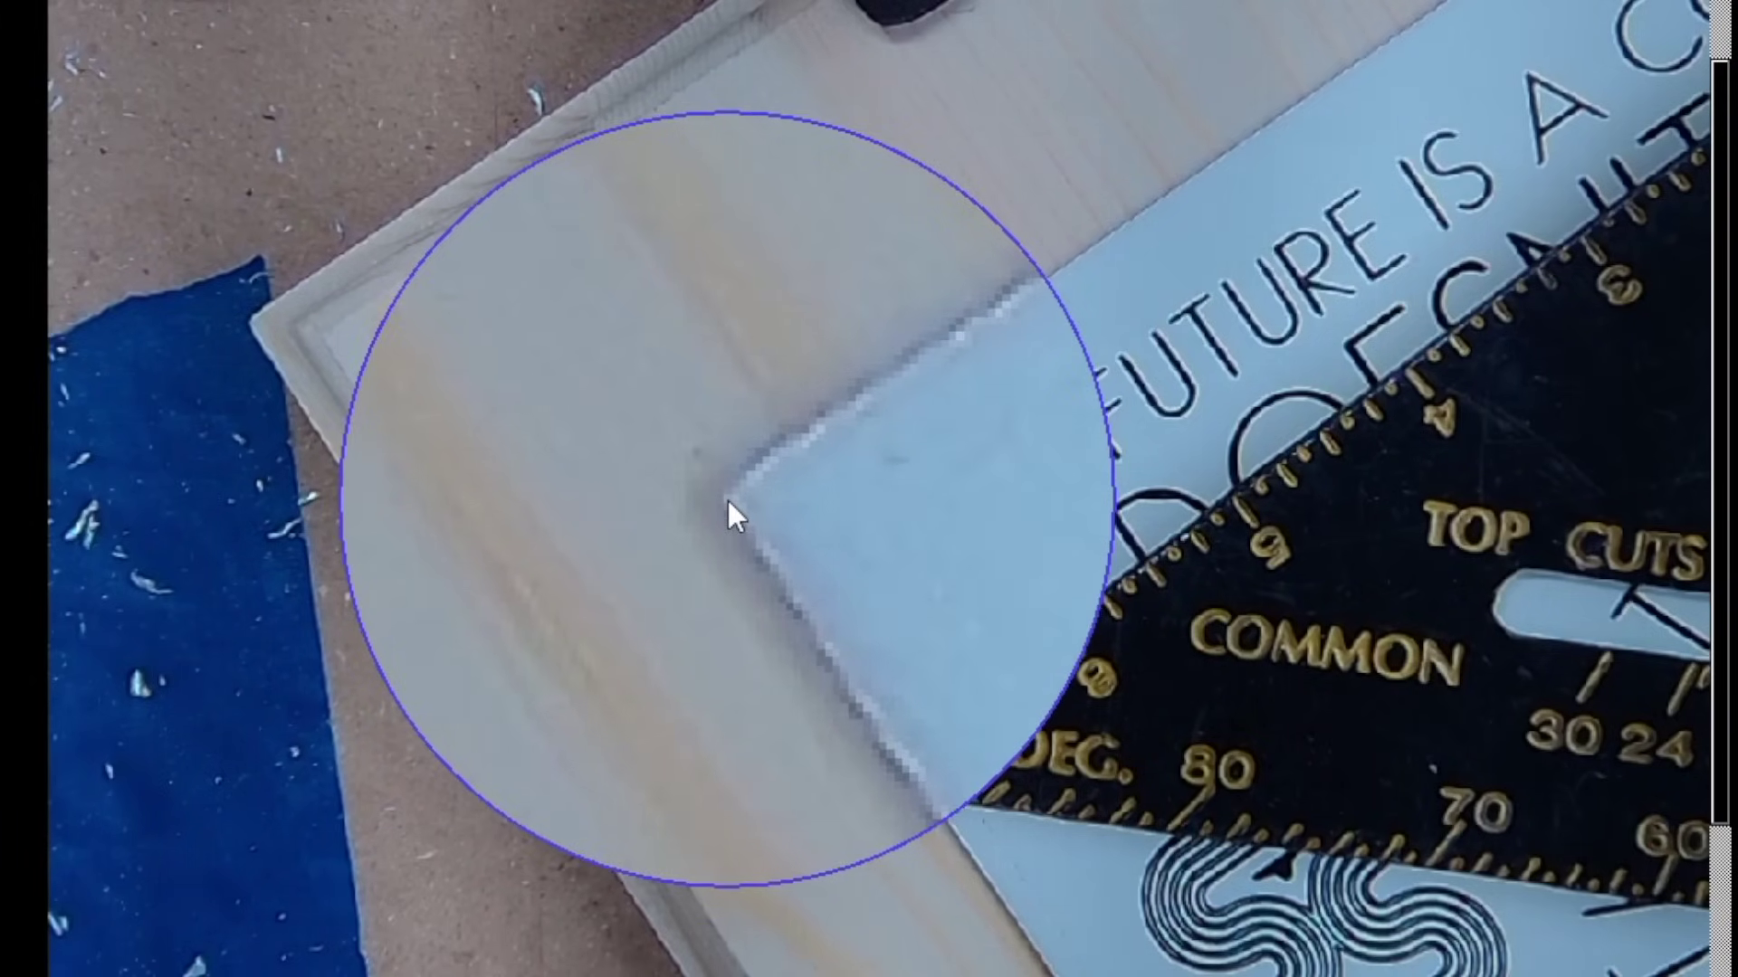
{"action": "left_click", "coordinate": [727, 499]}
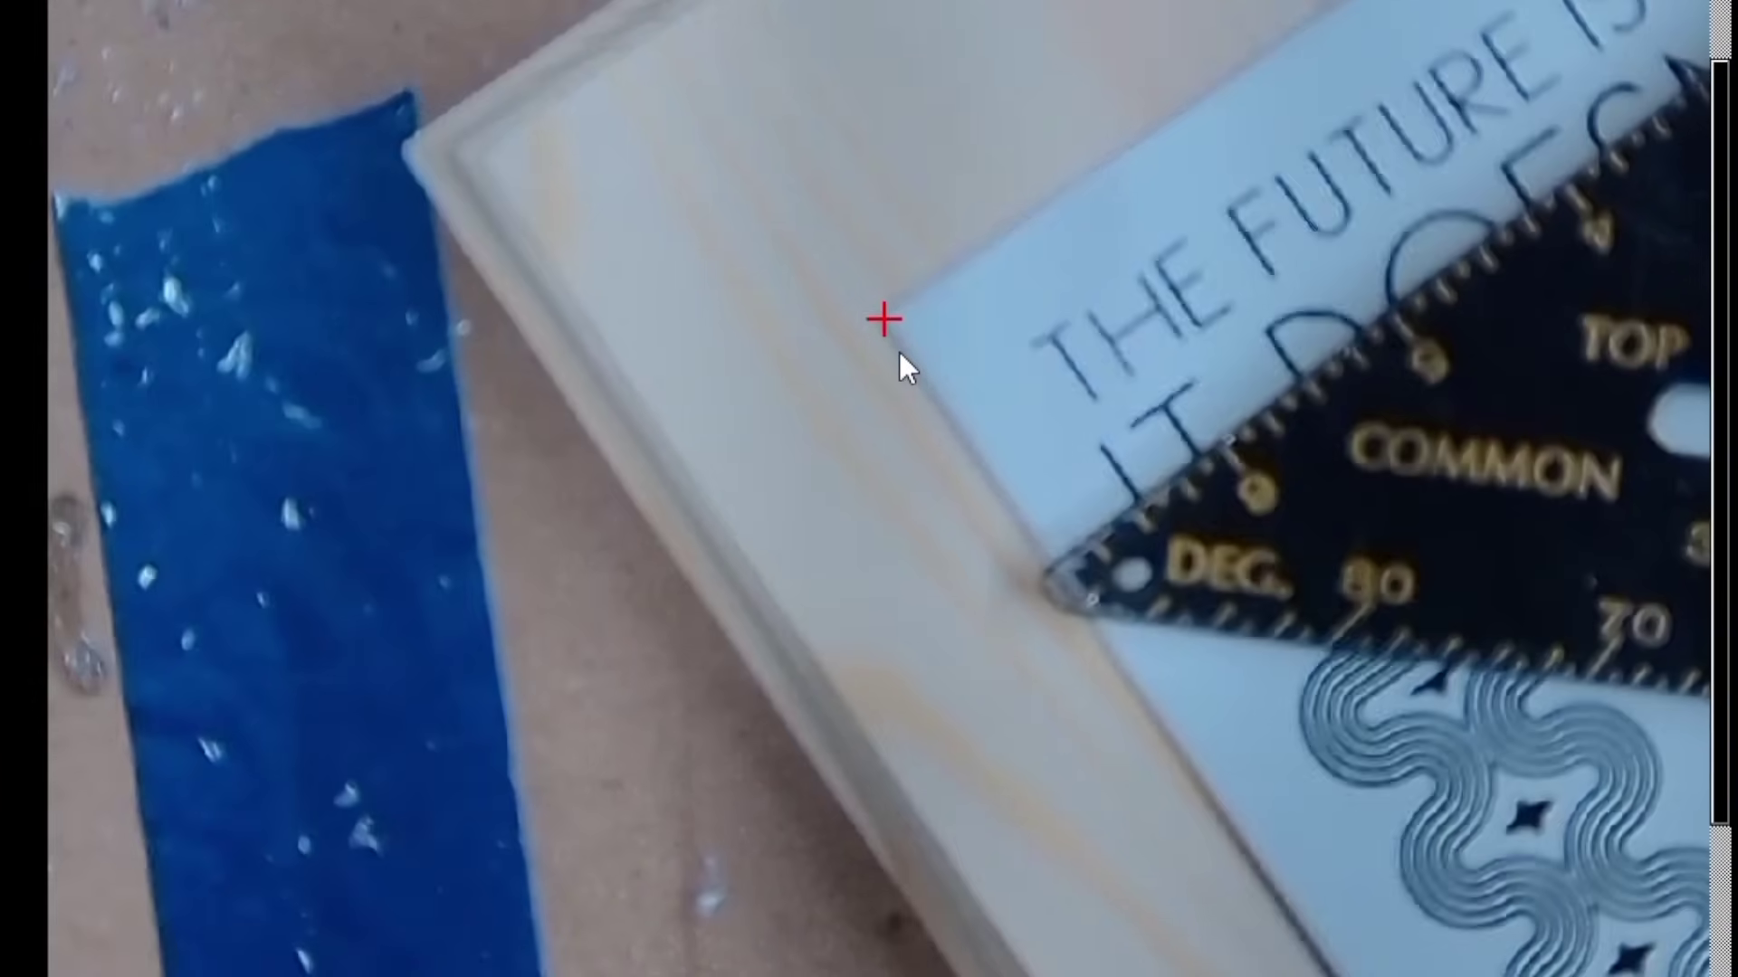
{"action": "left_click_drag", "start_coordinate": [893, 349], "coordinate": [889, 333]}
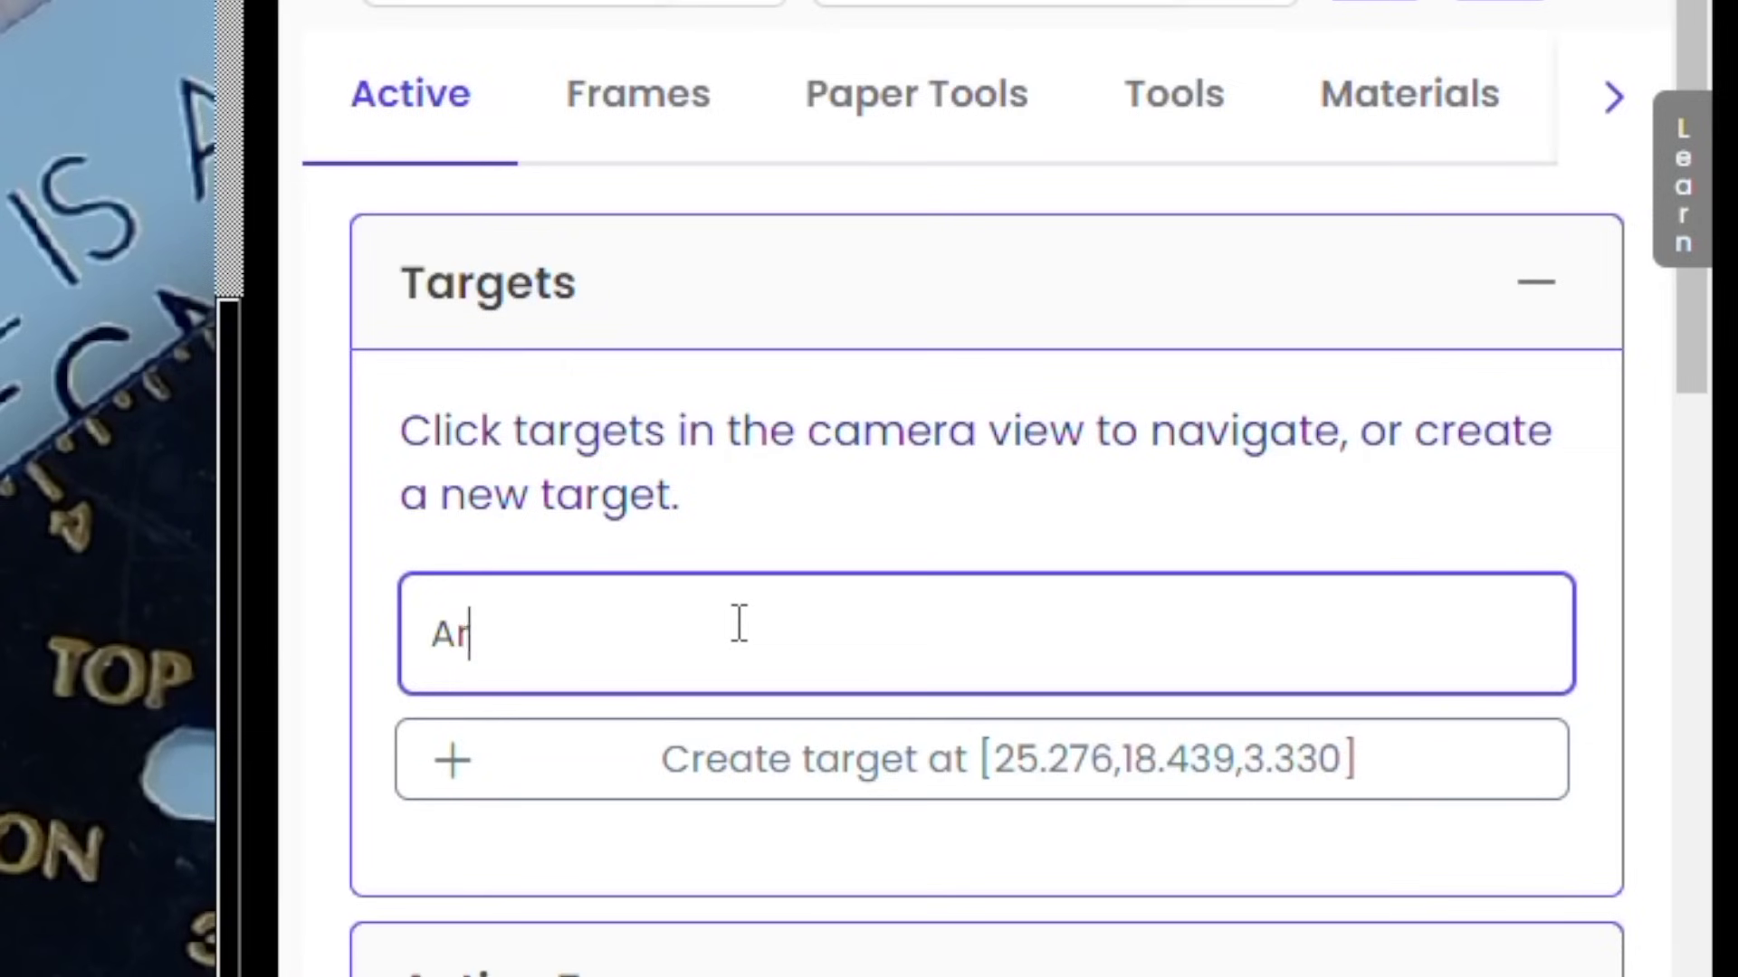
{"action": "left_click", "coordinate": [752, 776]}
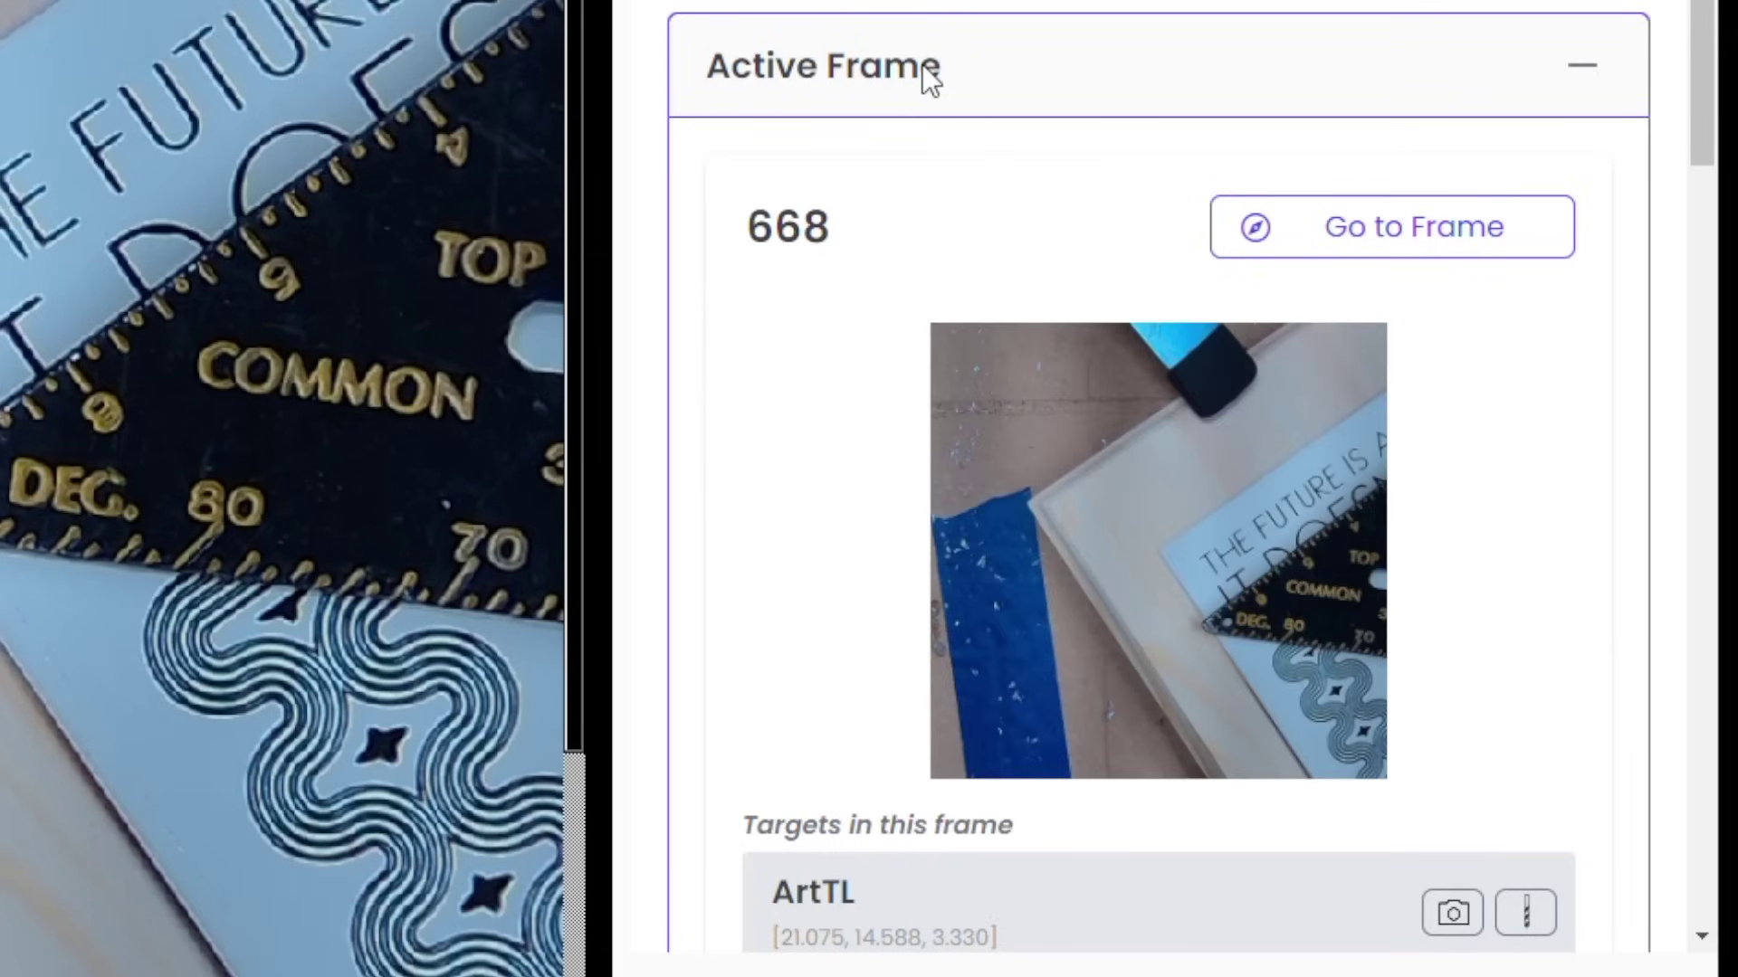
- Rename frame 668 to 'Pocket' and centre the machine over the next frame corner
{"action": "scroll", "coordinate": [923, 68], "scroll_direction": "down", "scroll_amount": 3}
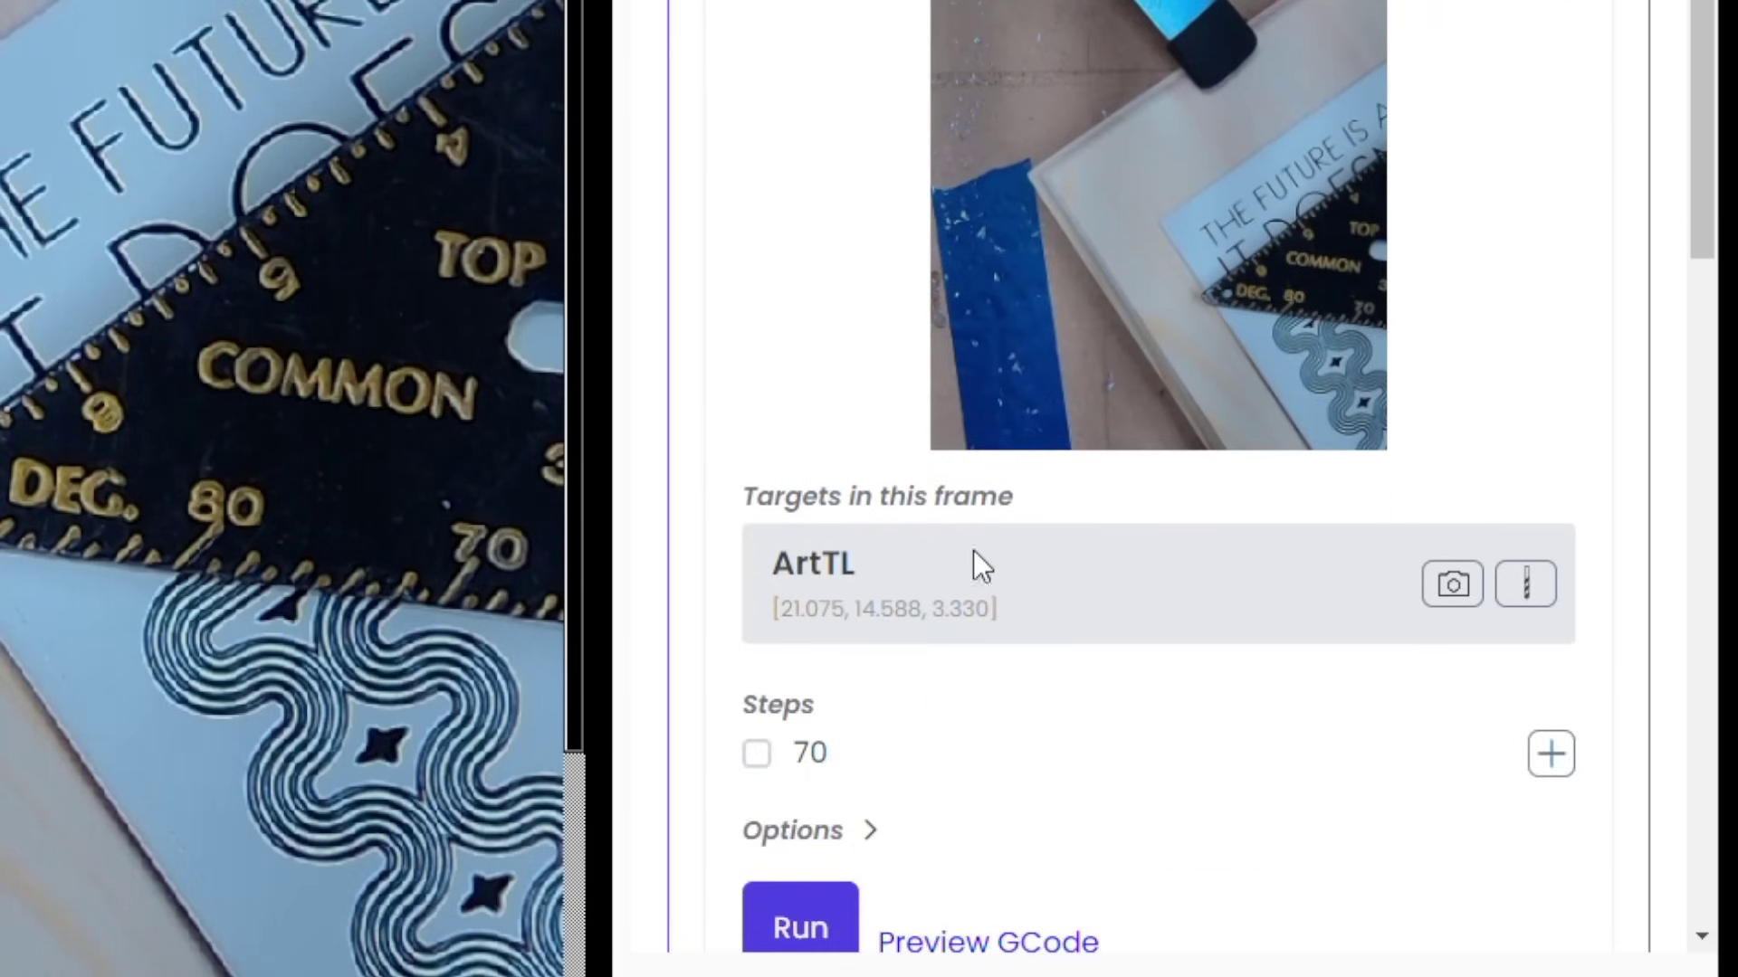
{"action": "scroll", "coordinate": [966, 503], "scroll_direction": "up", "scroll_amount": 5}
{"action": "left_click", "coordinate": [882, 444]}
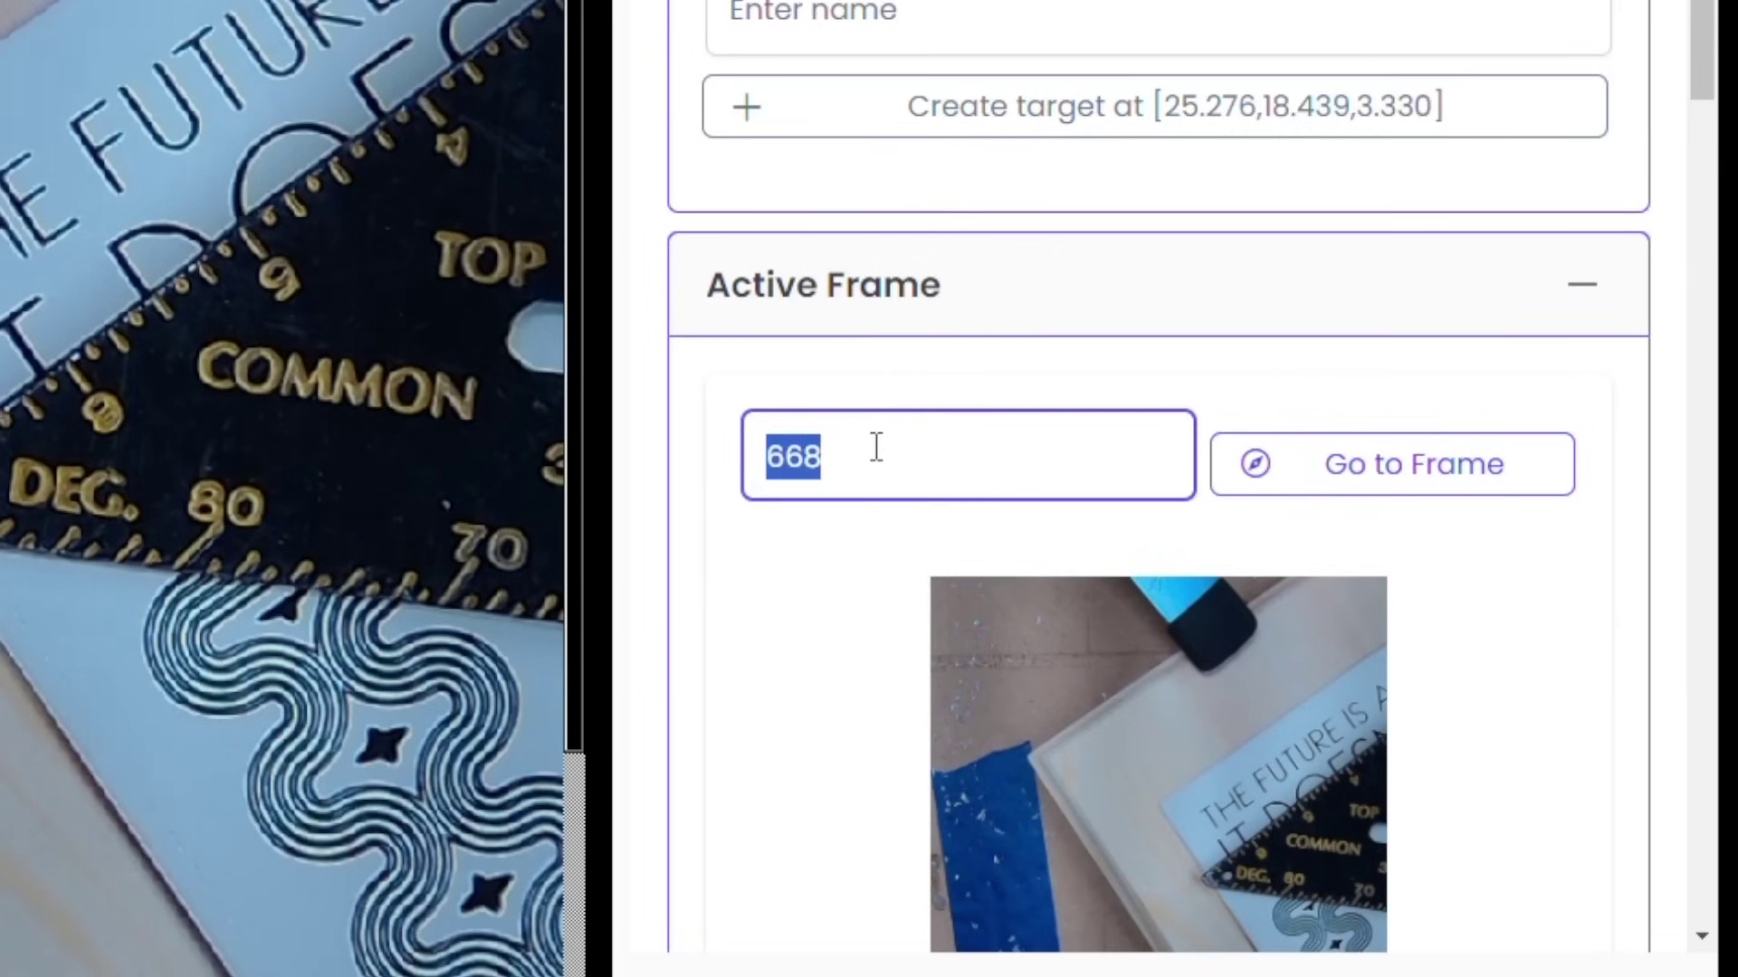
{"action": "type", "text": "Pocket"}
{"action": "key", "text": "Return"}
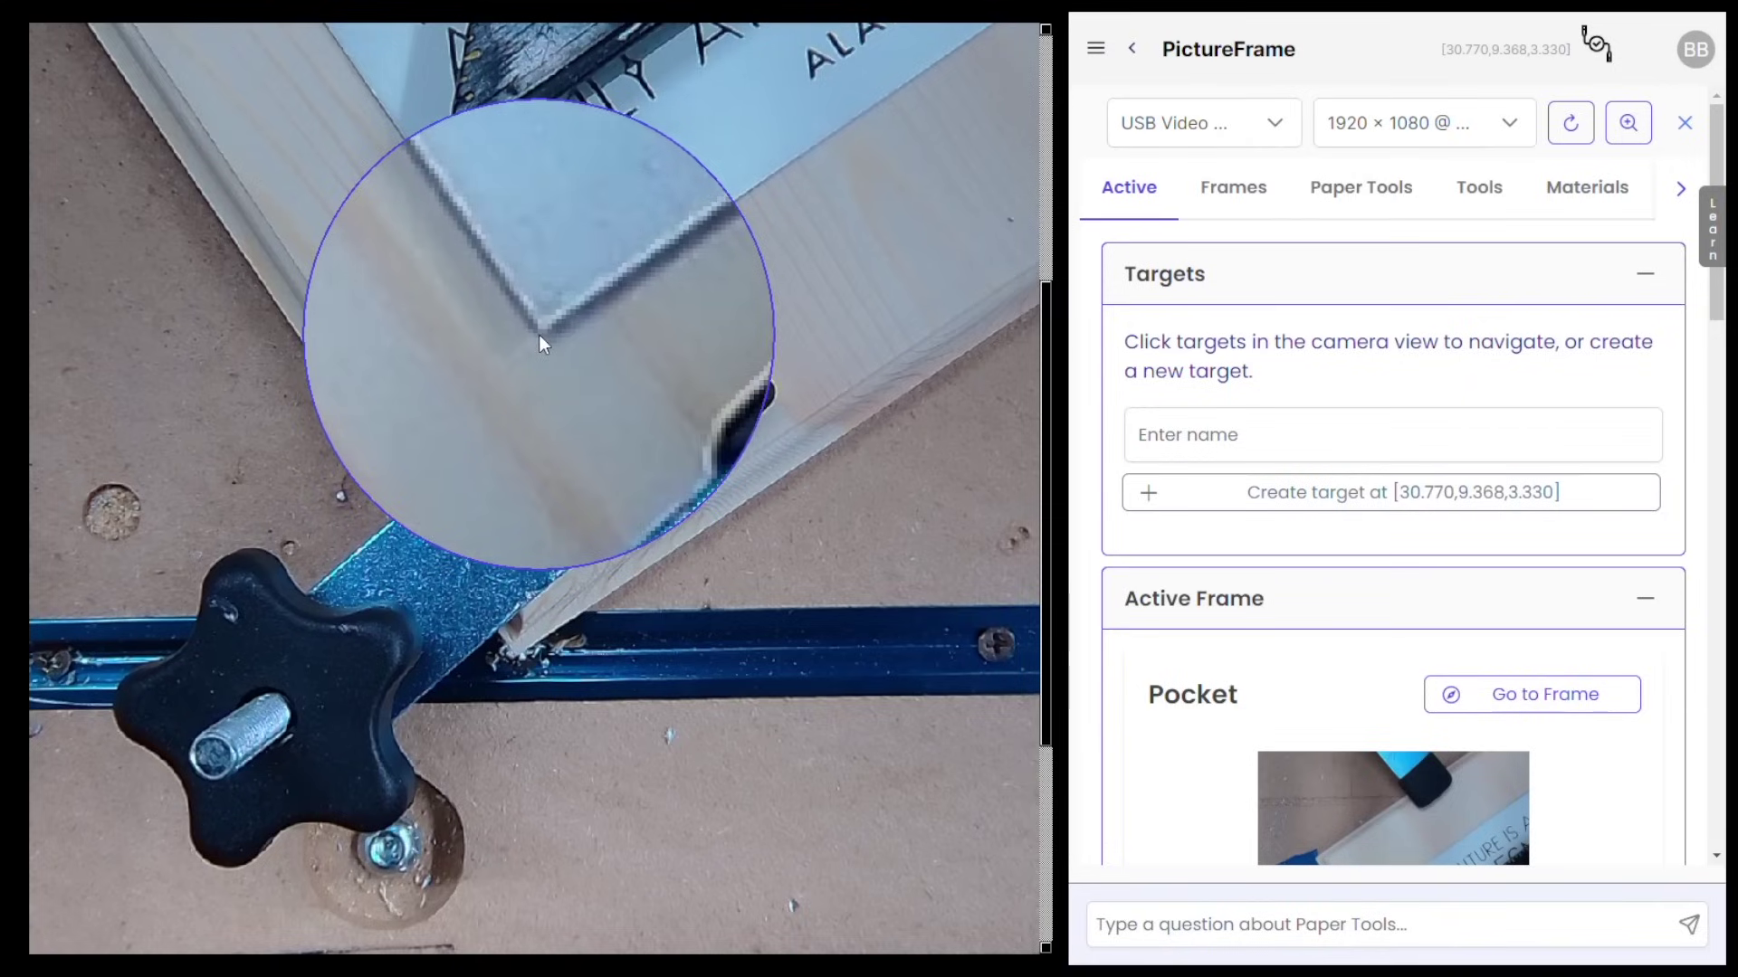
{"action": "left_click", "coordinate": [539, 336]}
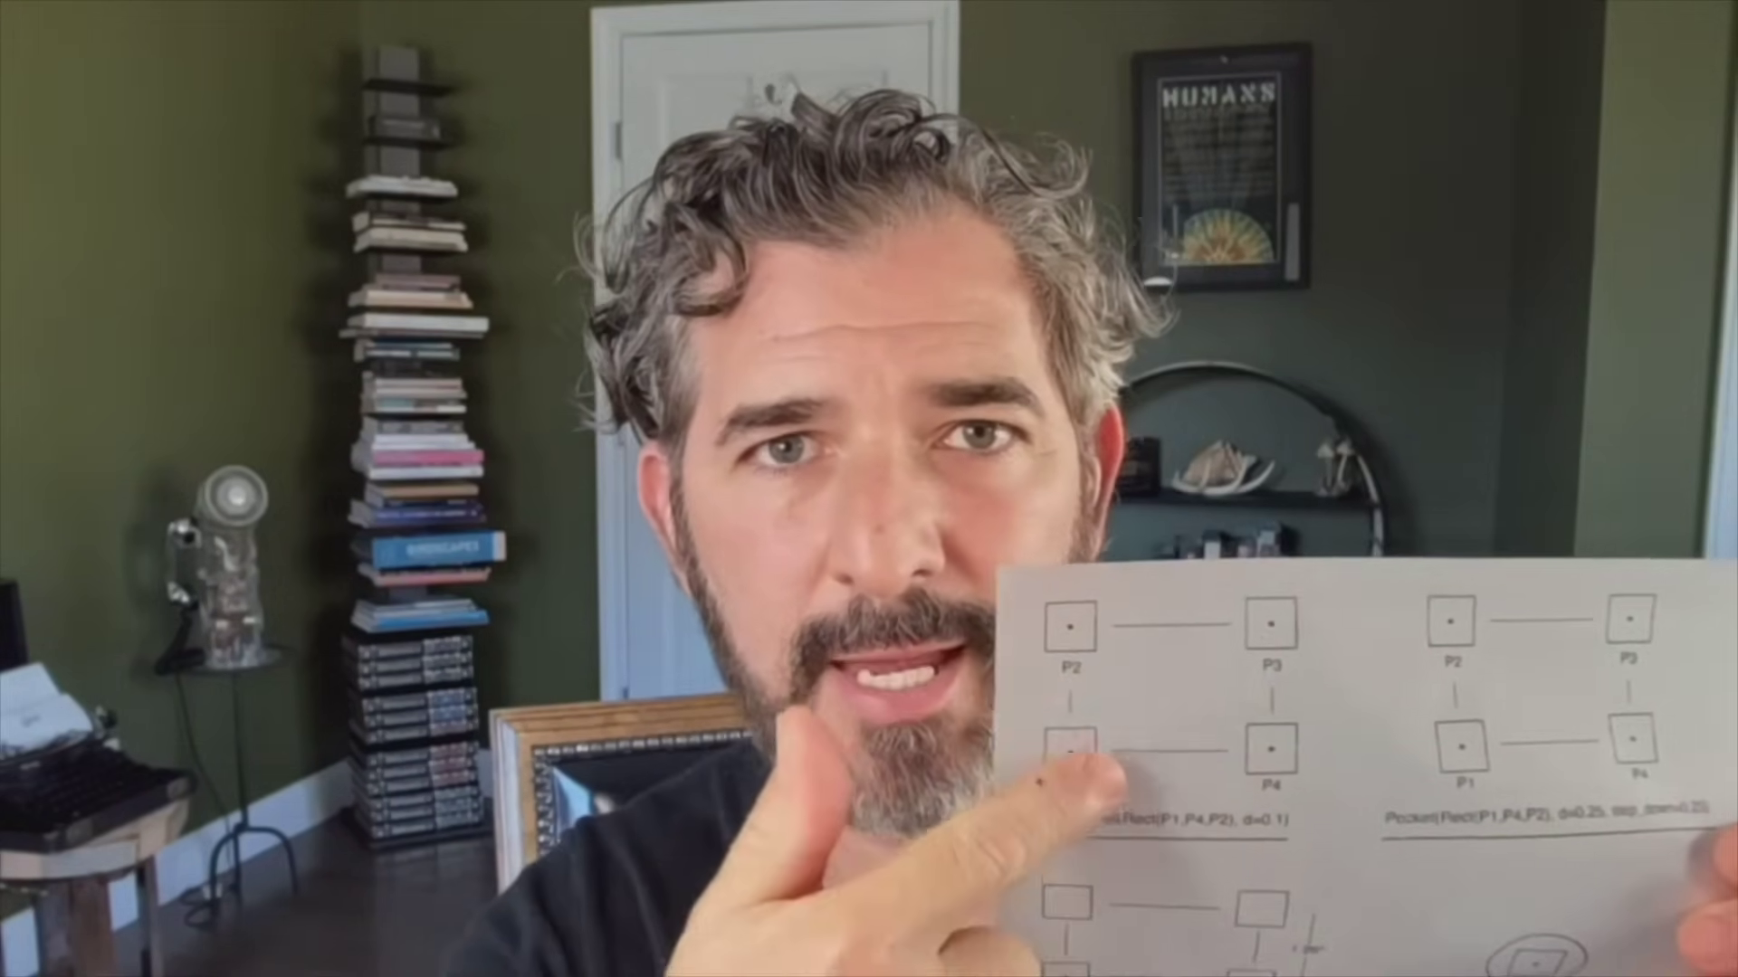
- Change the Pocket step's points to ArtBL, ArtBR, ArtTL and ask the assistant for the pocket syntax
{"action": "left_click_drag", "start_coordinate": [457, 453], "coordinate": [568, 446]}
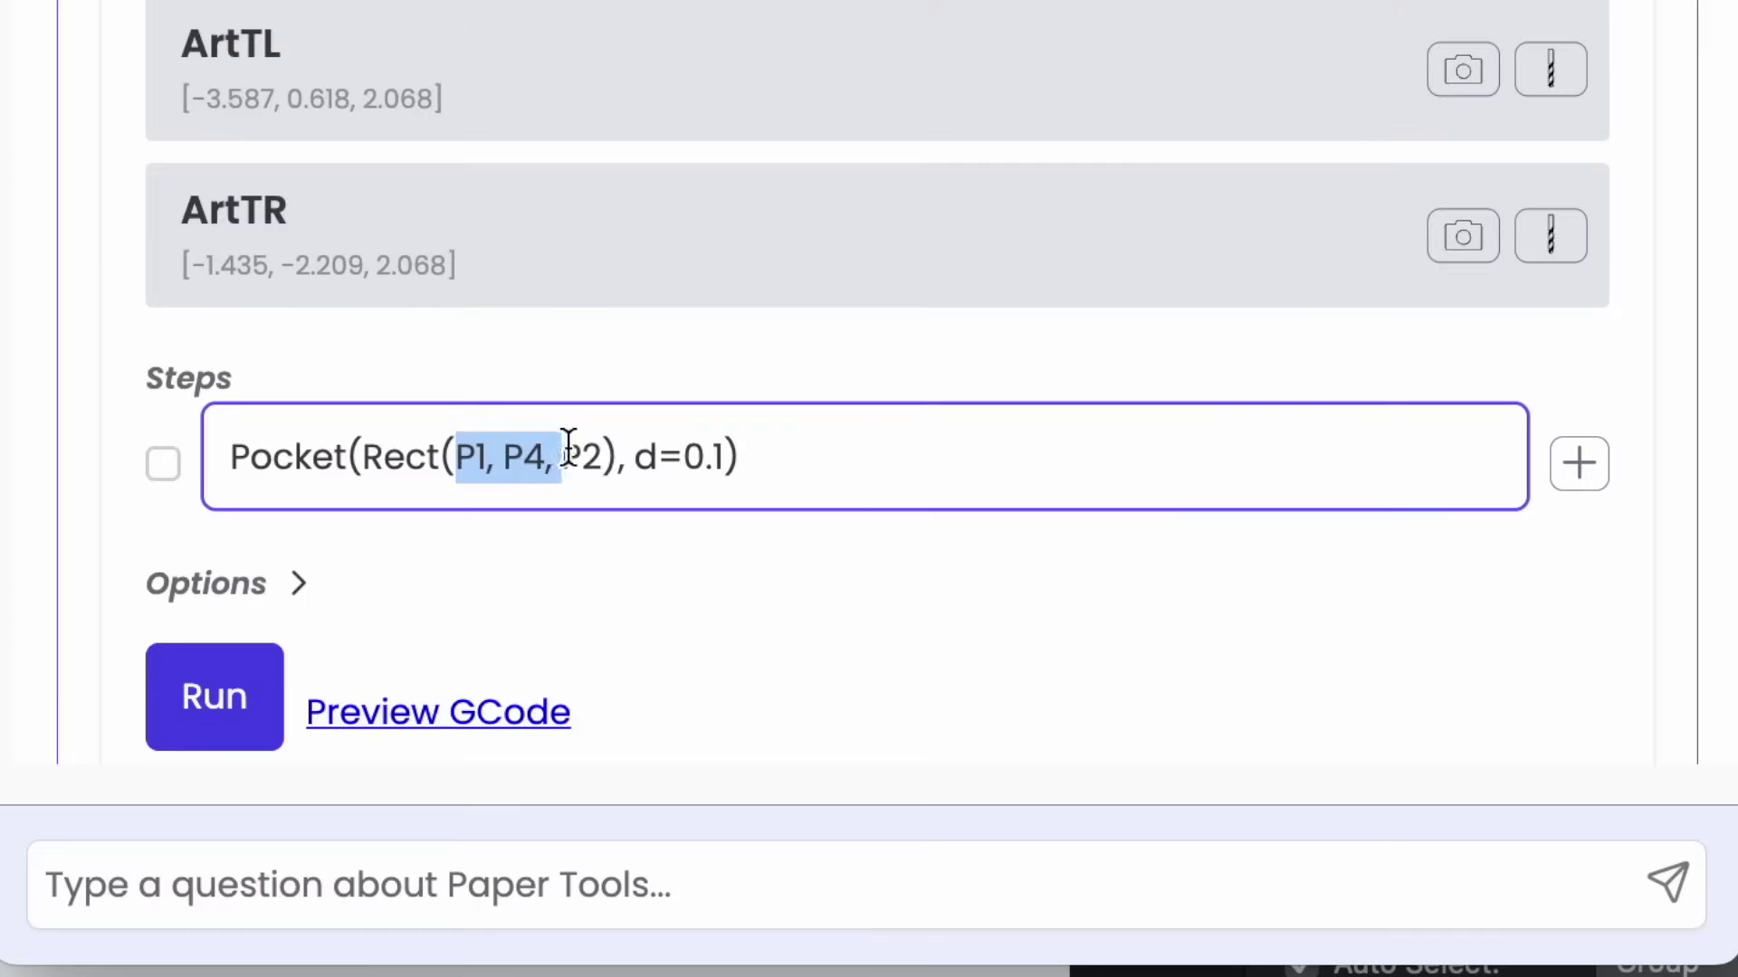
{"action": "type", "text": "ArtBL"}
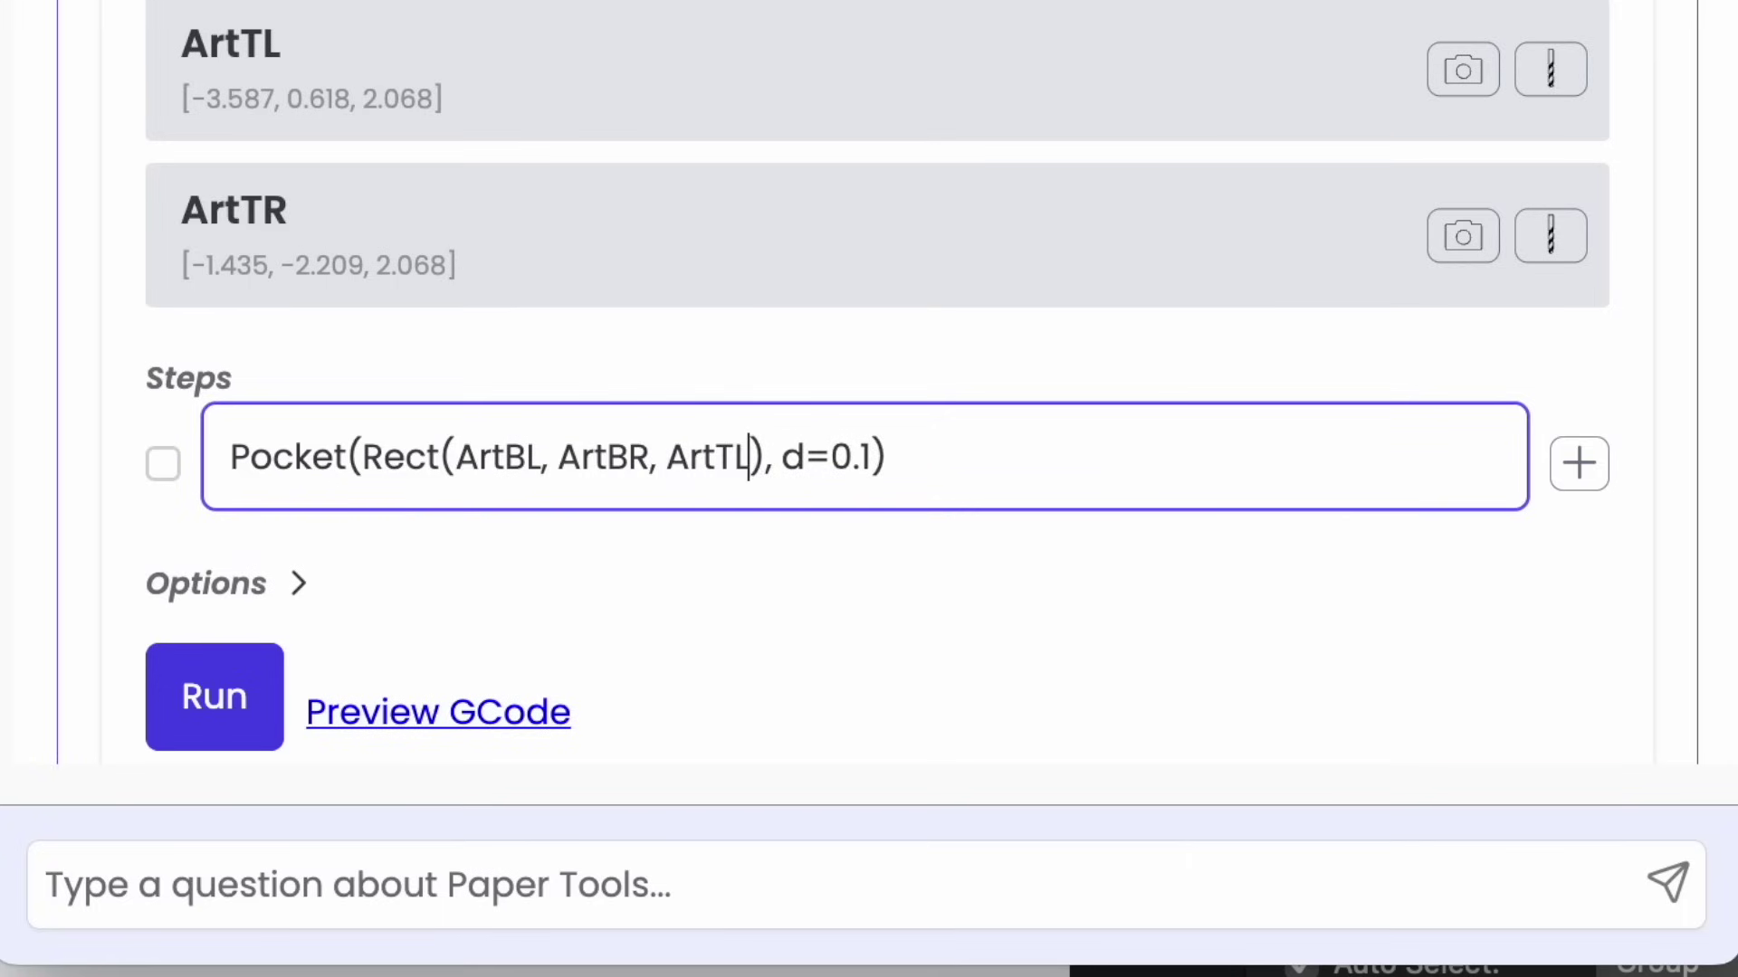
{"action": "key", "text": "Return"}
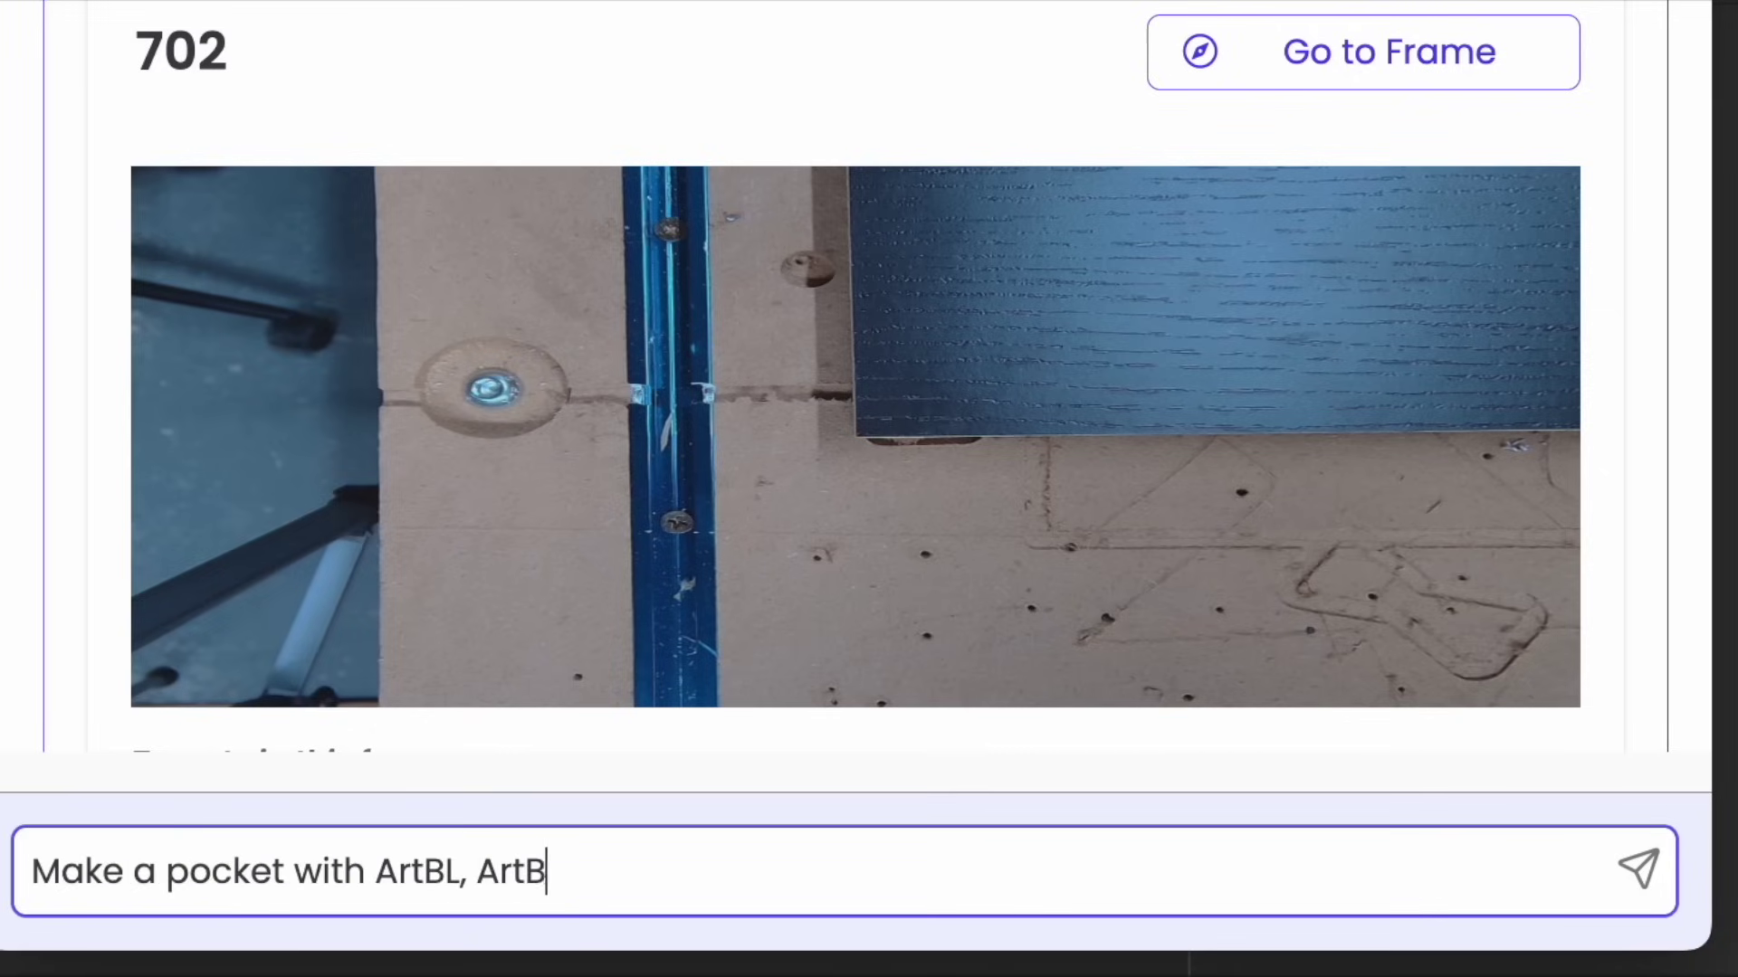
{"action": "type", "text": "L"}
{"action": "key", "text": "Return"}
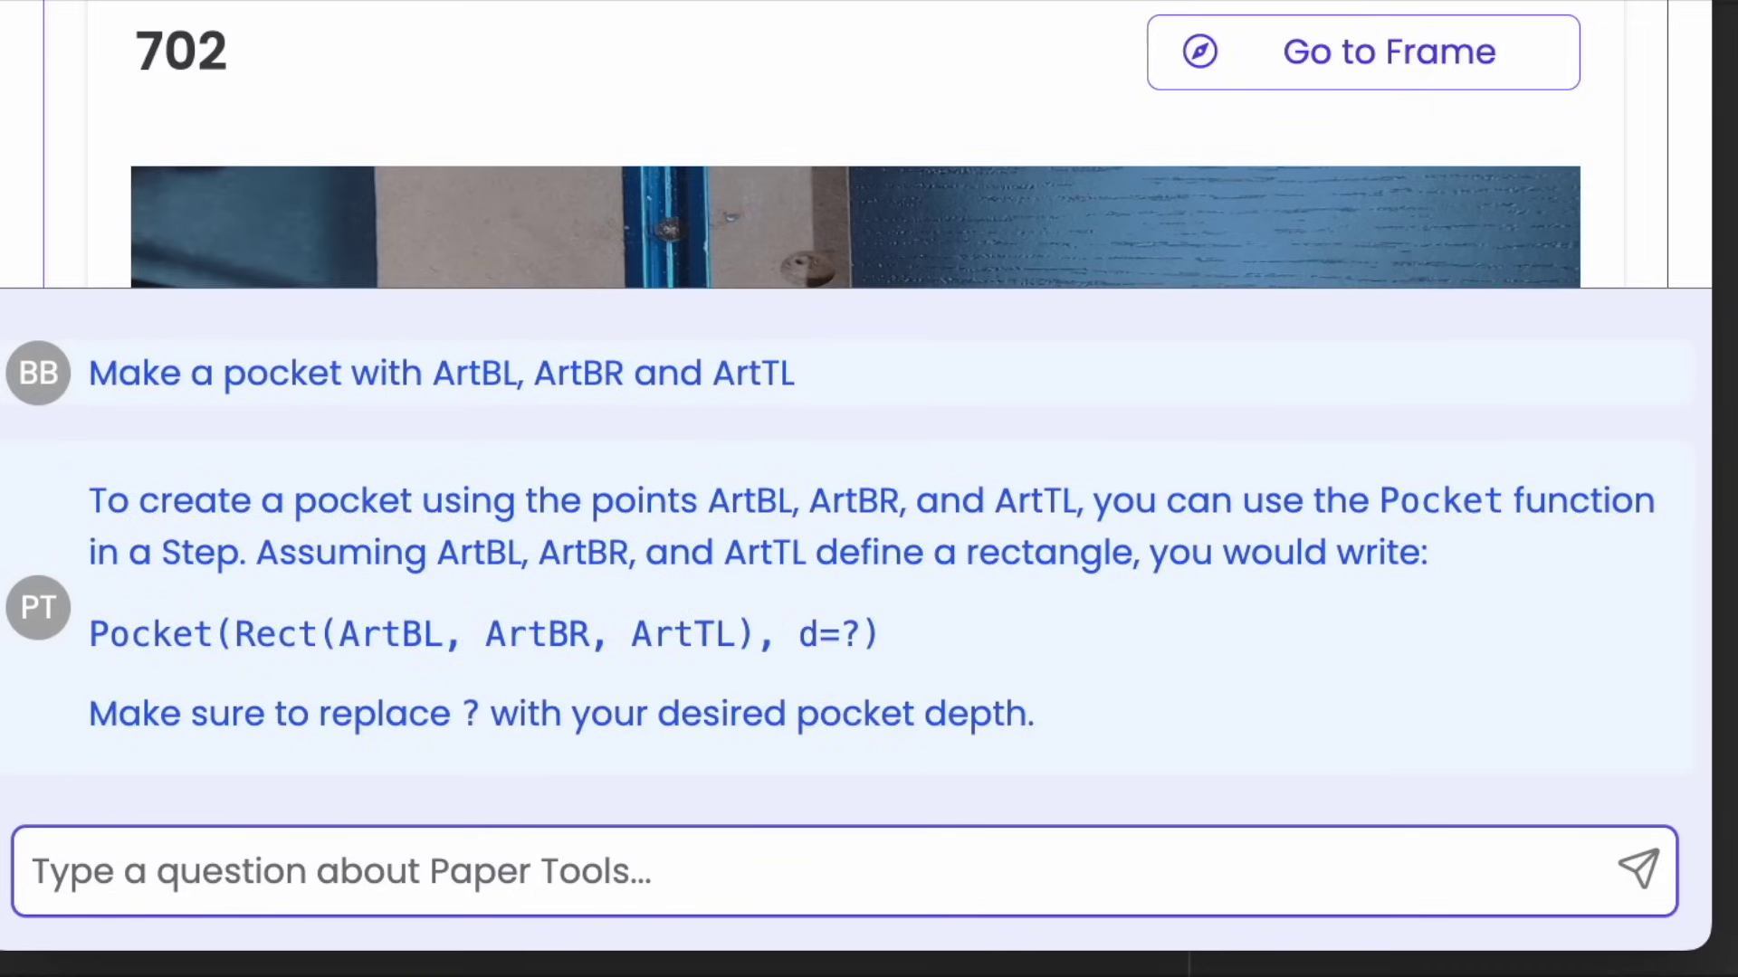
- Replace the step with the assistant's suggestion: Pocket(Rect(ArtBL, ArtBR, ArtTL), d=0.1)
{"action": "left_click_drag", "start_coordinate": [89, 630], "coordinate": [900, 644]}
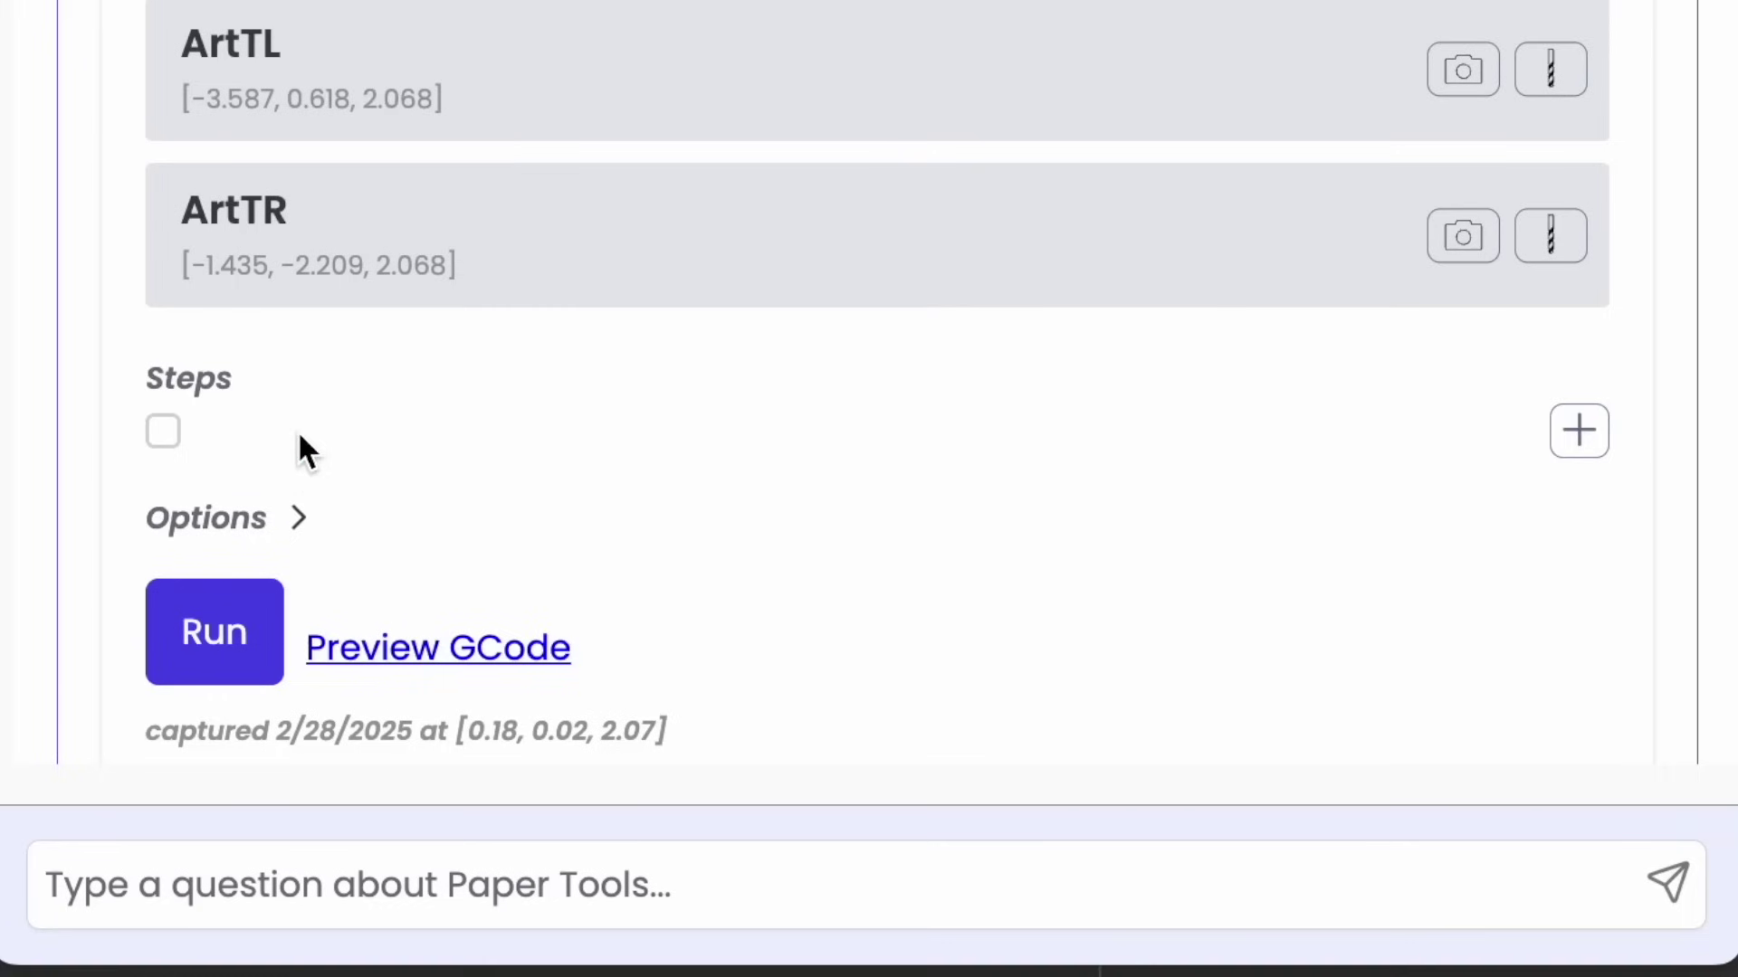
{"action": "left_click", "coordinate": [256, 430]}
{"action": "type", "text": "Pocket(Rect(ArtBL, ArtBR, ArtTL), d=?)"}
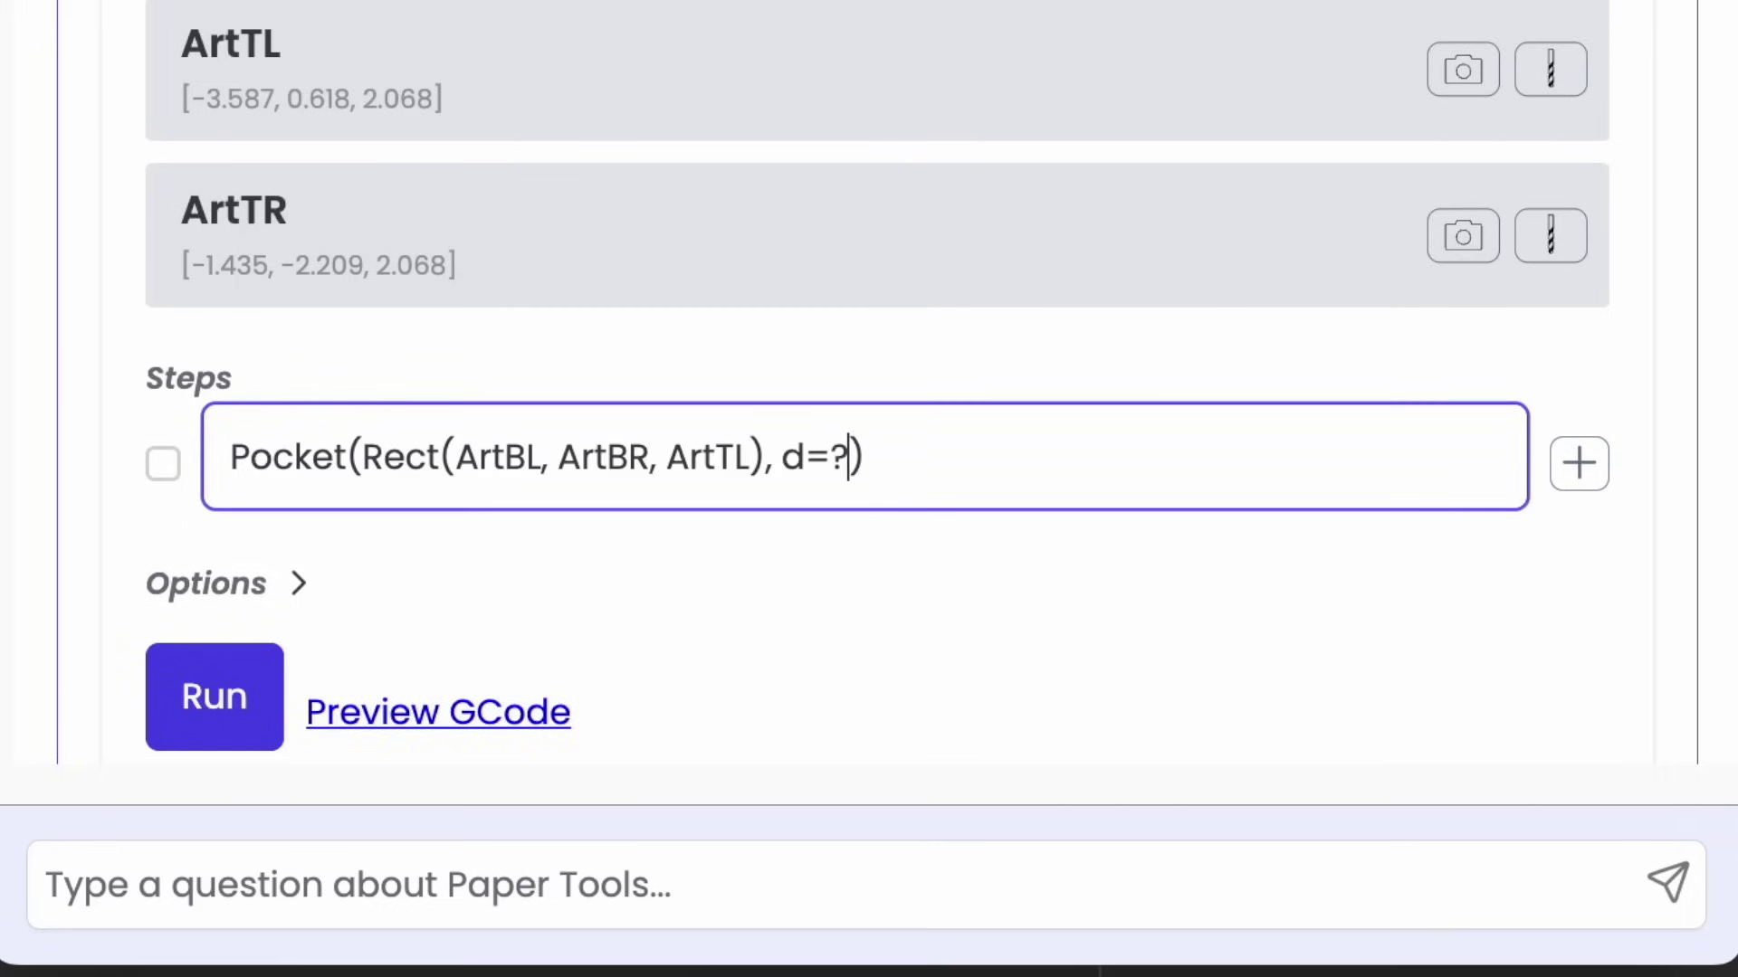
{"action": "type", "text": "0.1"}
{"action": "key", "text": "Return"}
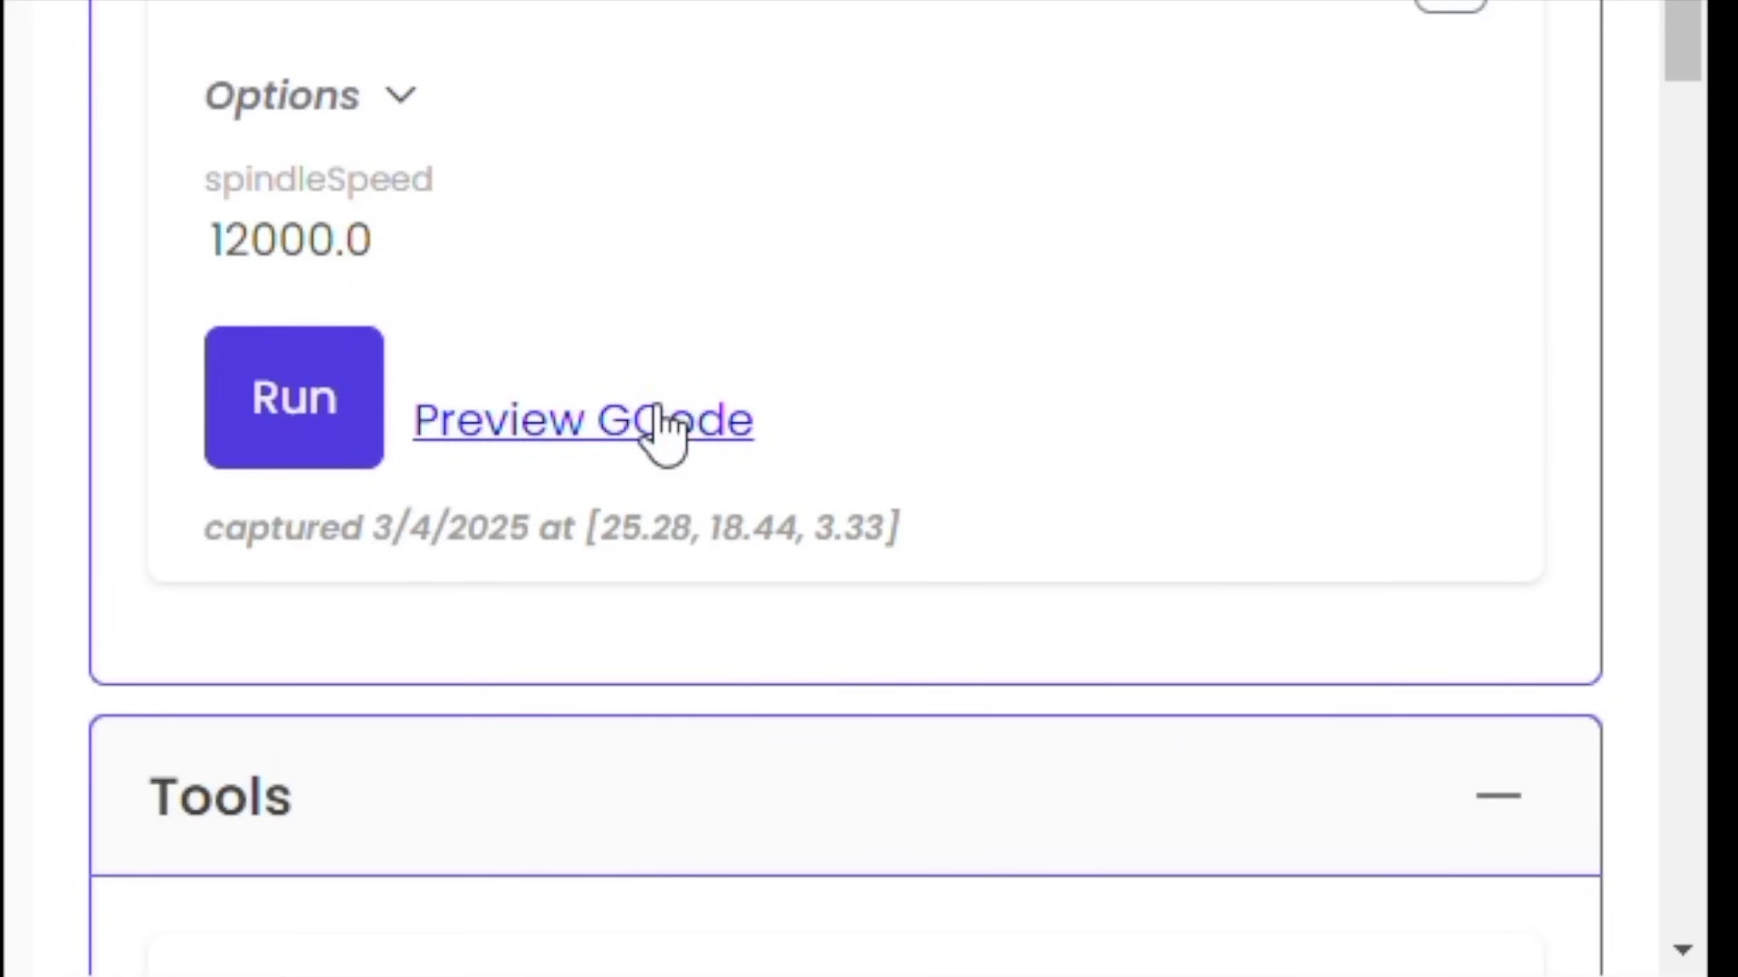
- Copy G-code lines 1–116 from the preview and tilt the toolpath view to an oblique angle
{"action": "left_click", "coordinate": [950, 155]}
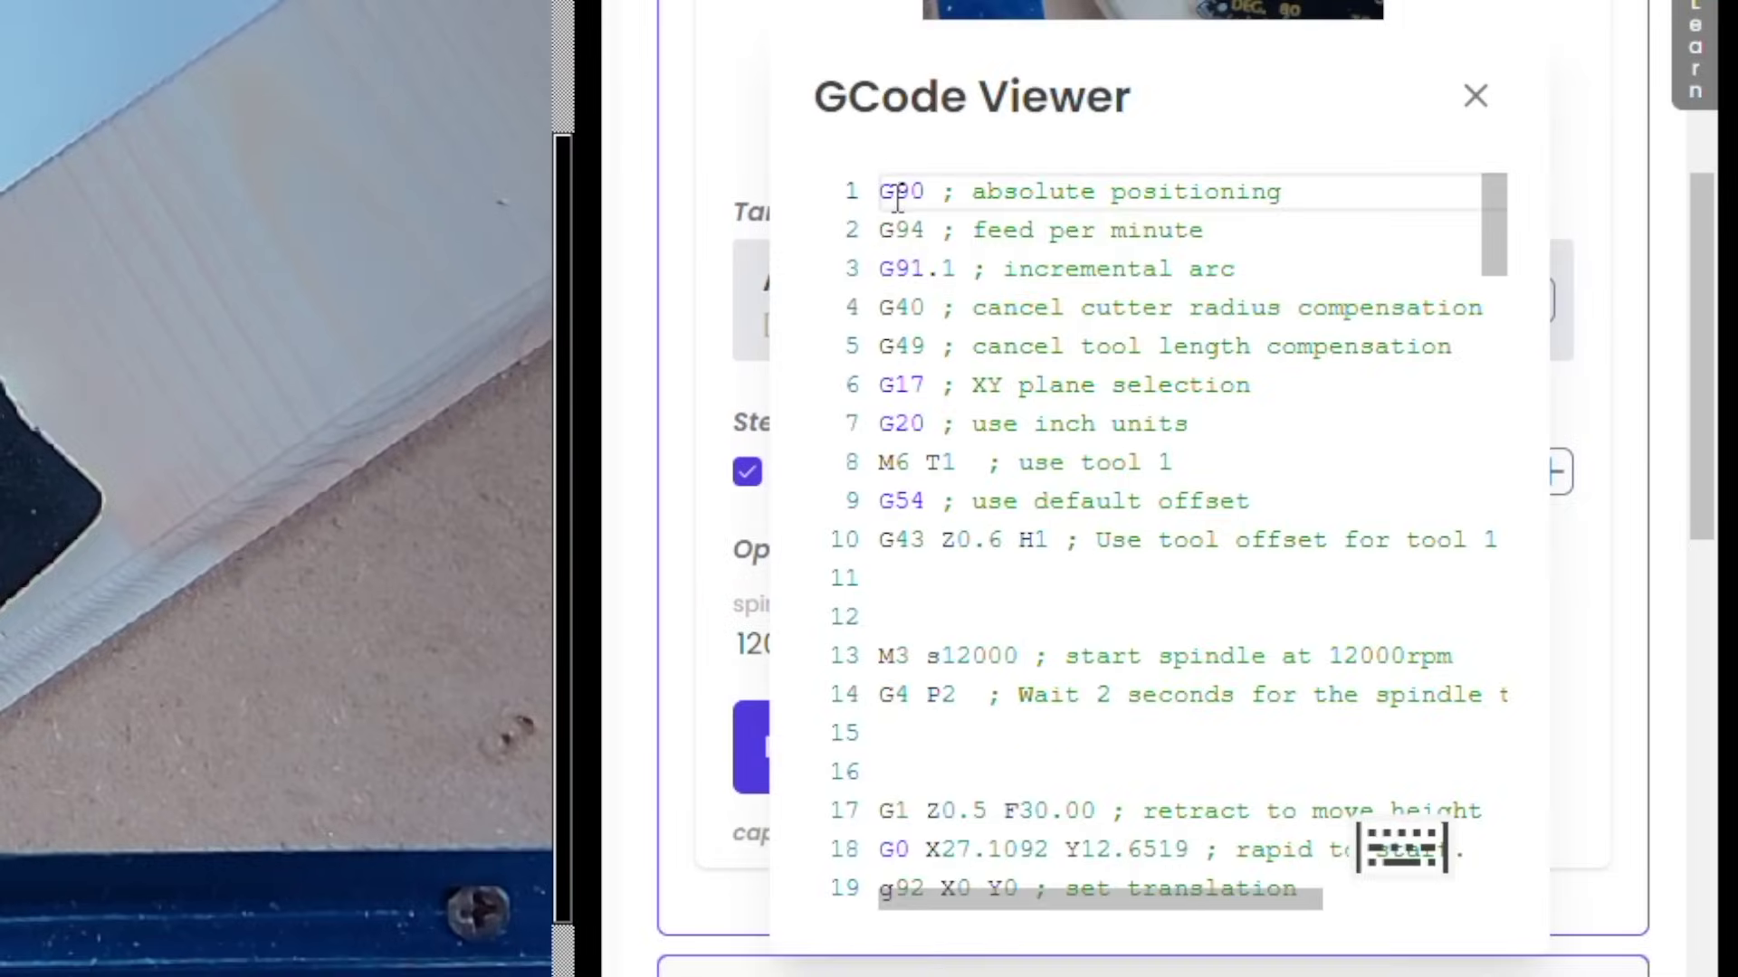
{"action": "left_click_drag", "start_coordinate": [882, 195], "coordinate": [993, 942]}
{"action": "right_click", "coordinate": [997, 270]}
{"action": "left_click", "coordinate": [1109, 402]}
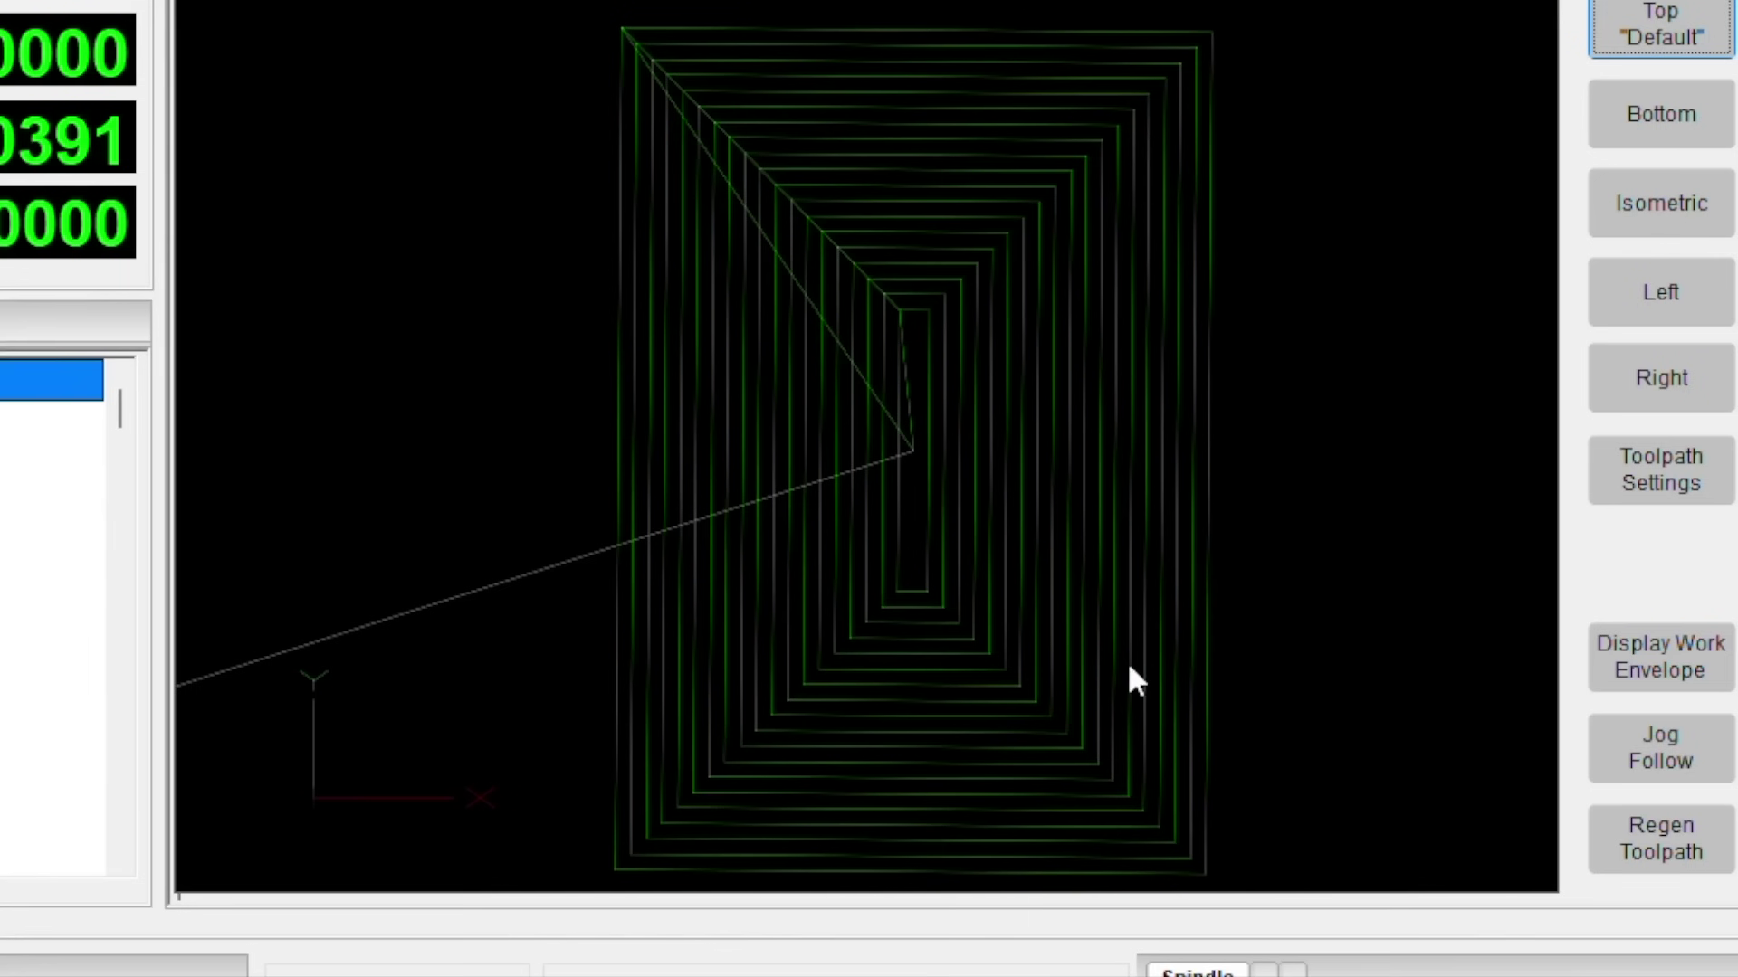
{"action": "left_click_drag", "start_coordinate": [1129, 668], "coordinate": [1488, 75]}
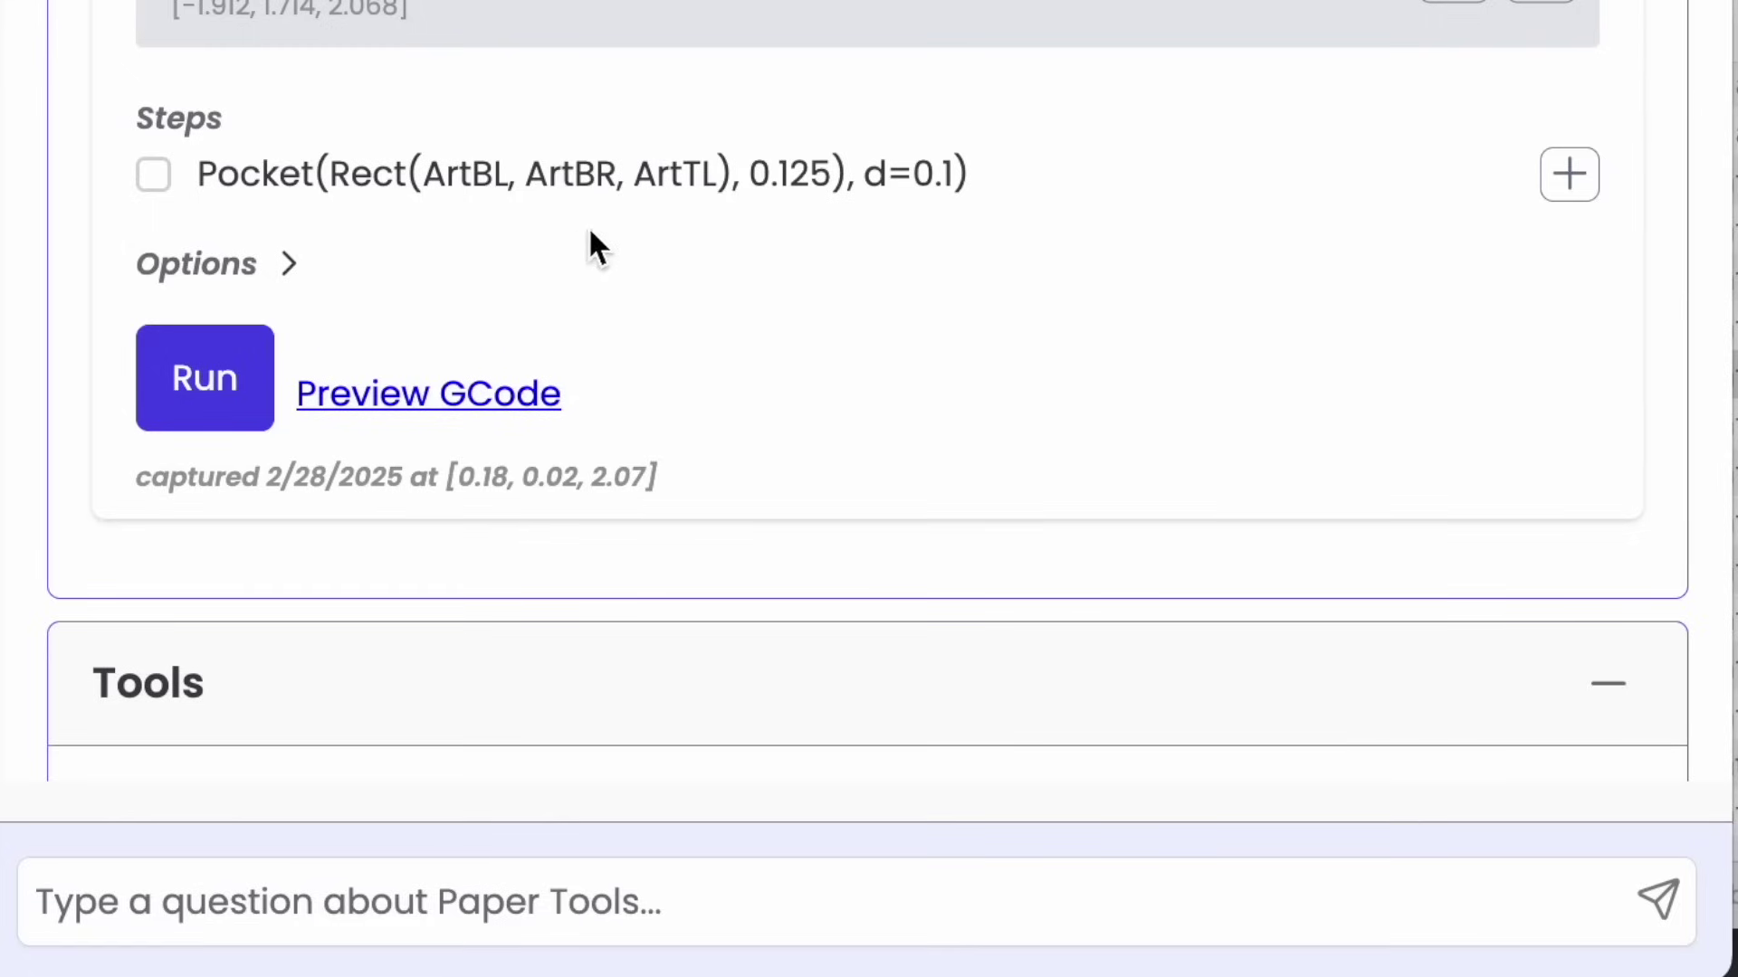
- Ask the assistant for a 0.125" offset slot around the copied Pocket formula
{"action": "left_click", "coordinate": [640, 174]}
{"action": "triple_click", "coordinate": [646, 172]}
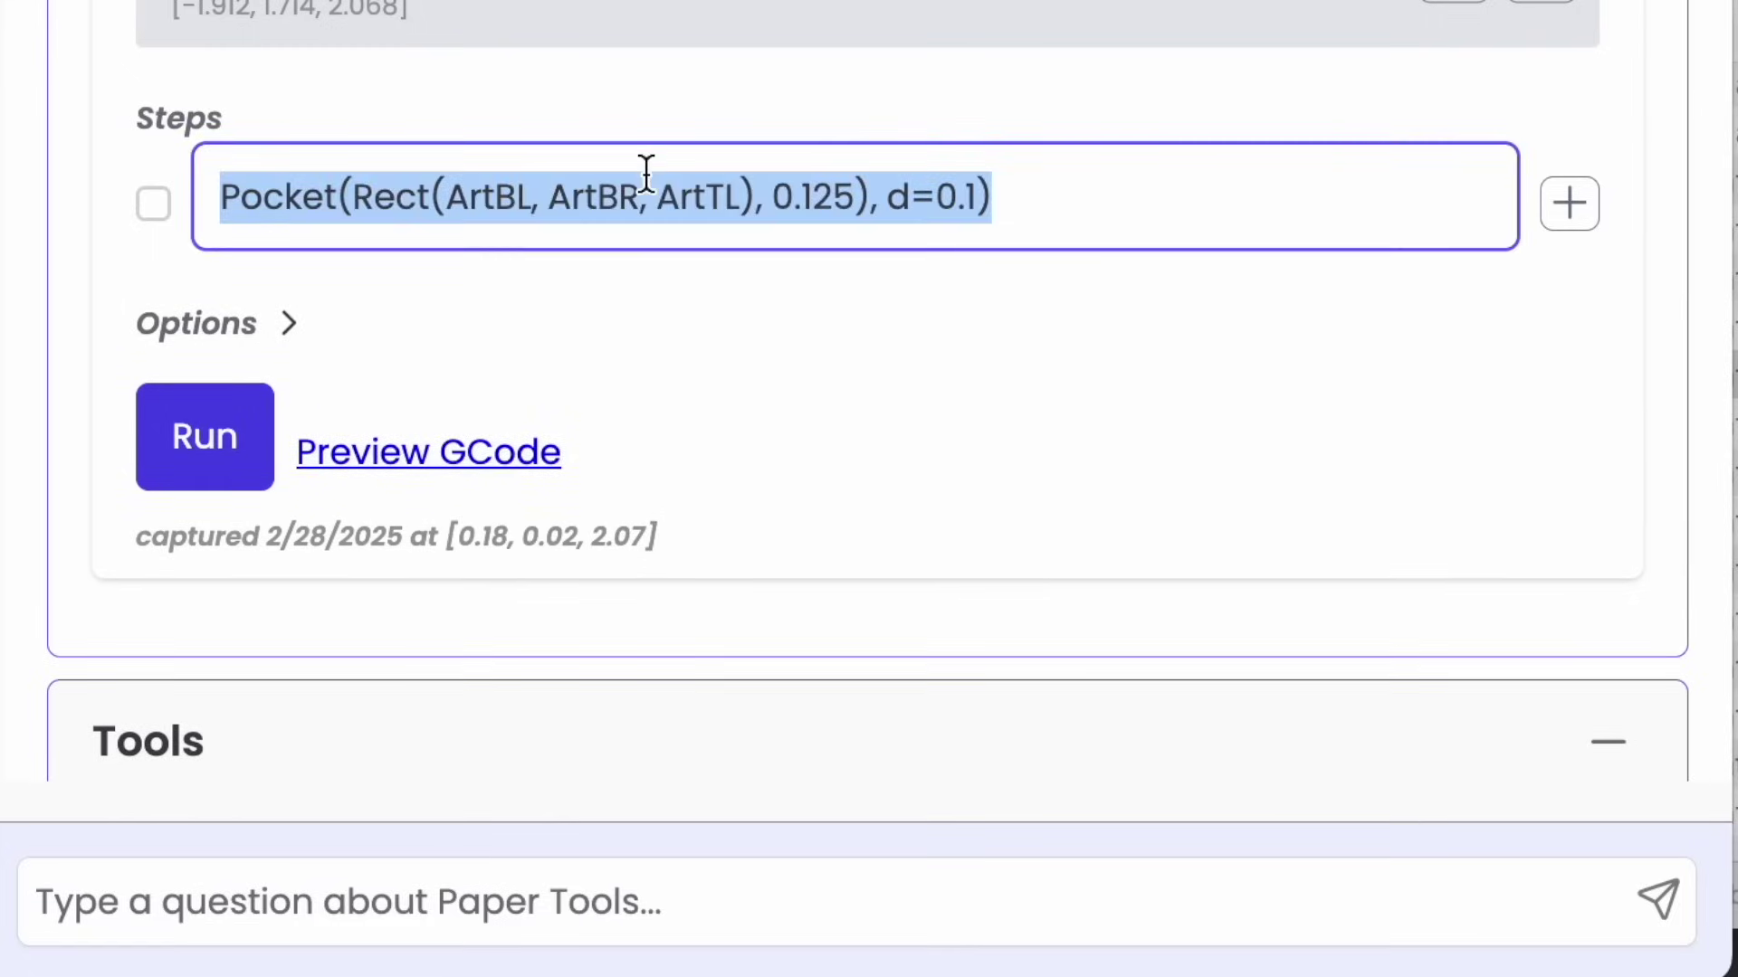
{"action": "left_click", "coordinate": [478, 921]}
{"action": "type", "text": "M"}
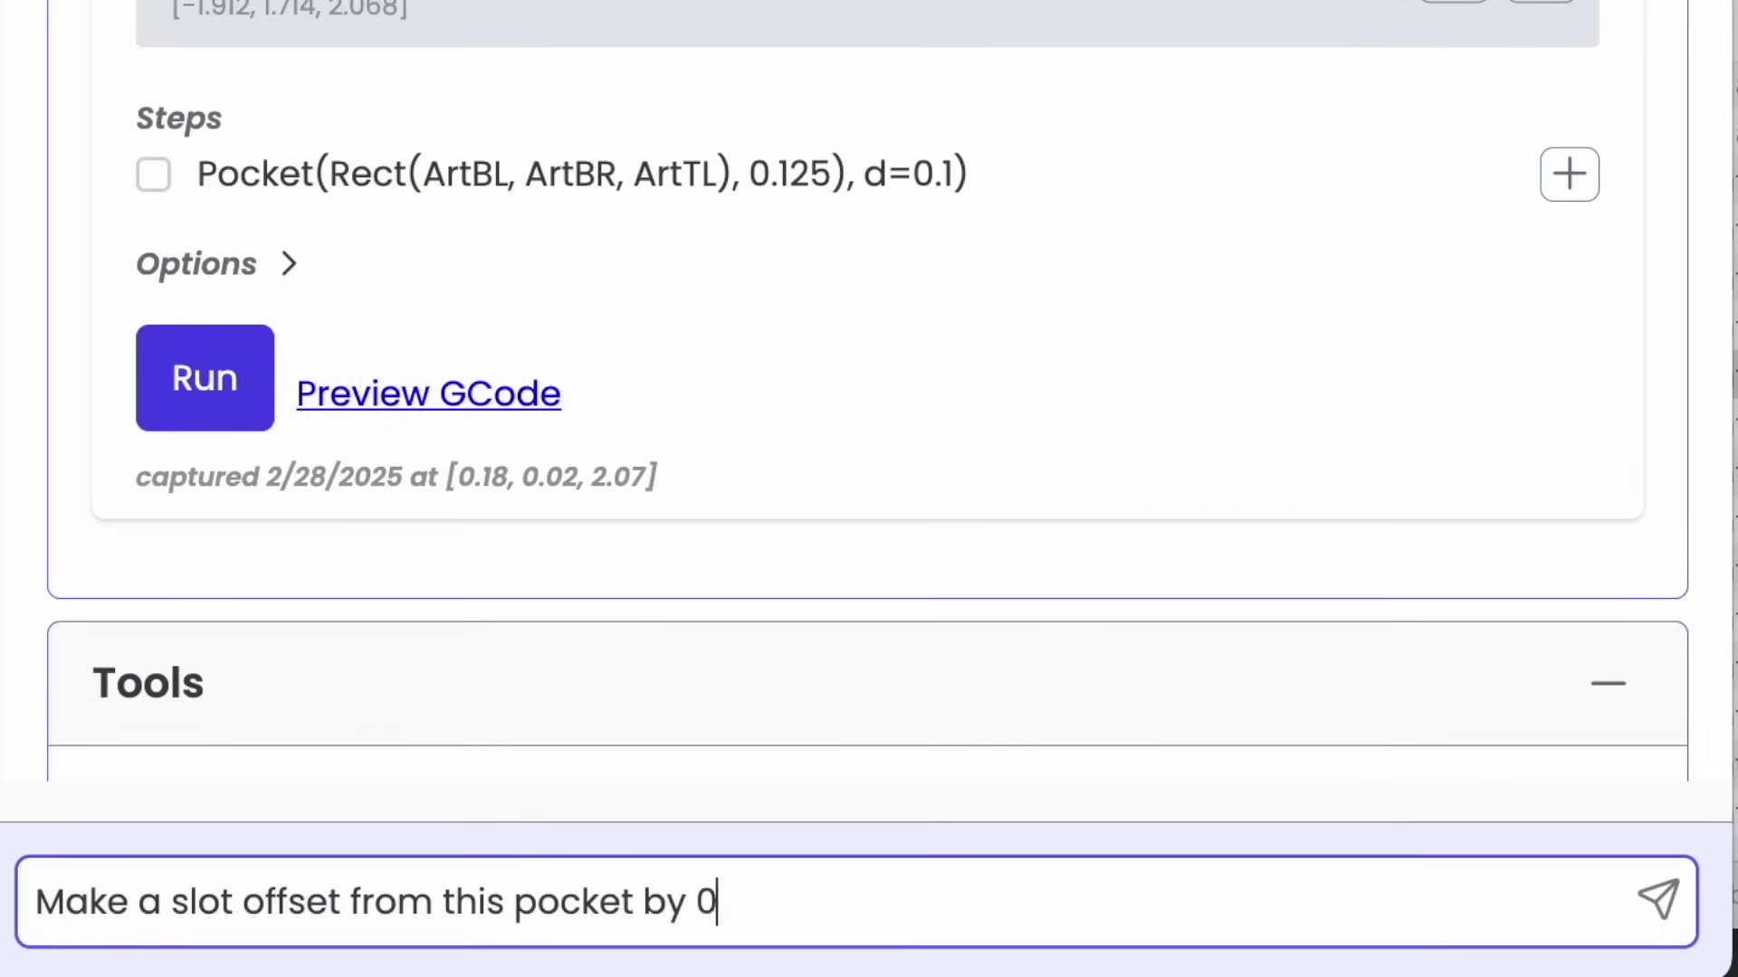
{"action": "key", "text": "ctrl+v"}
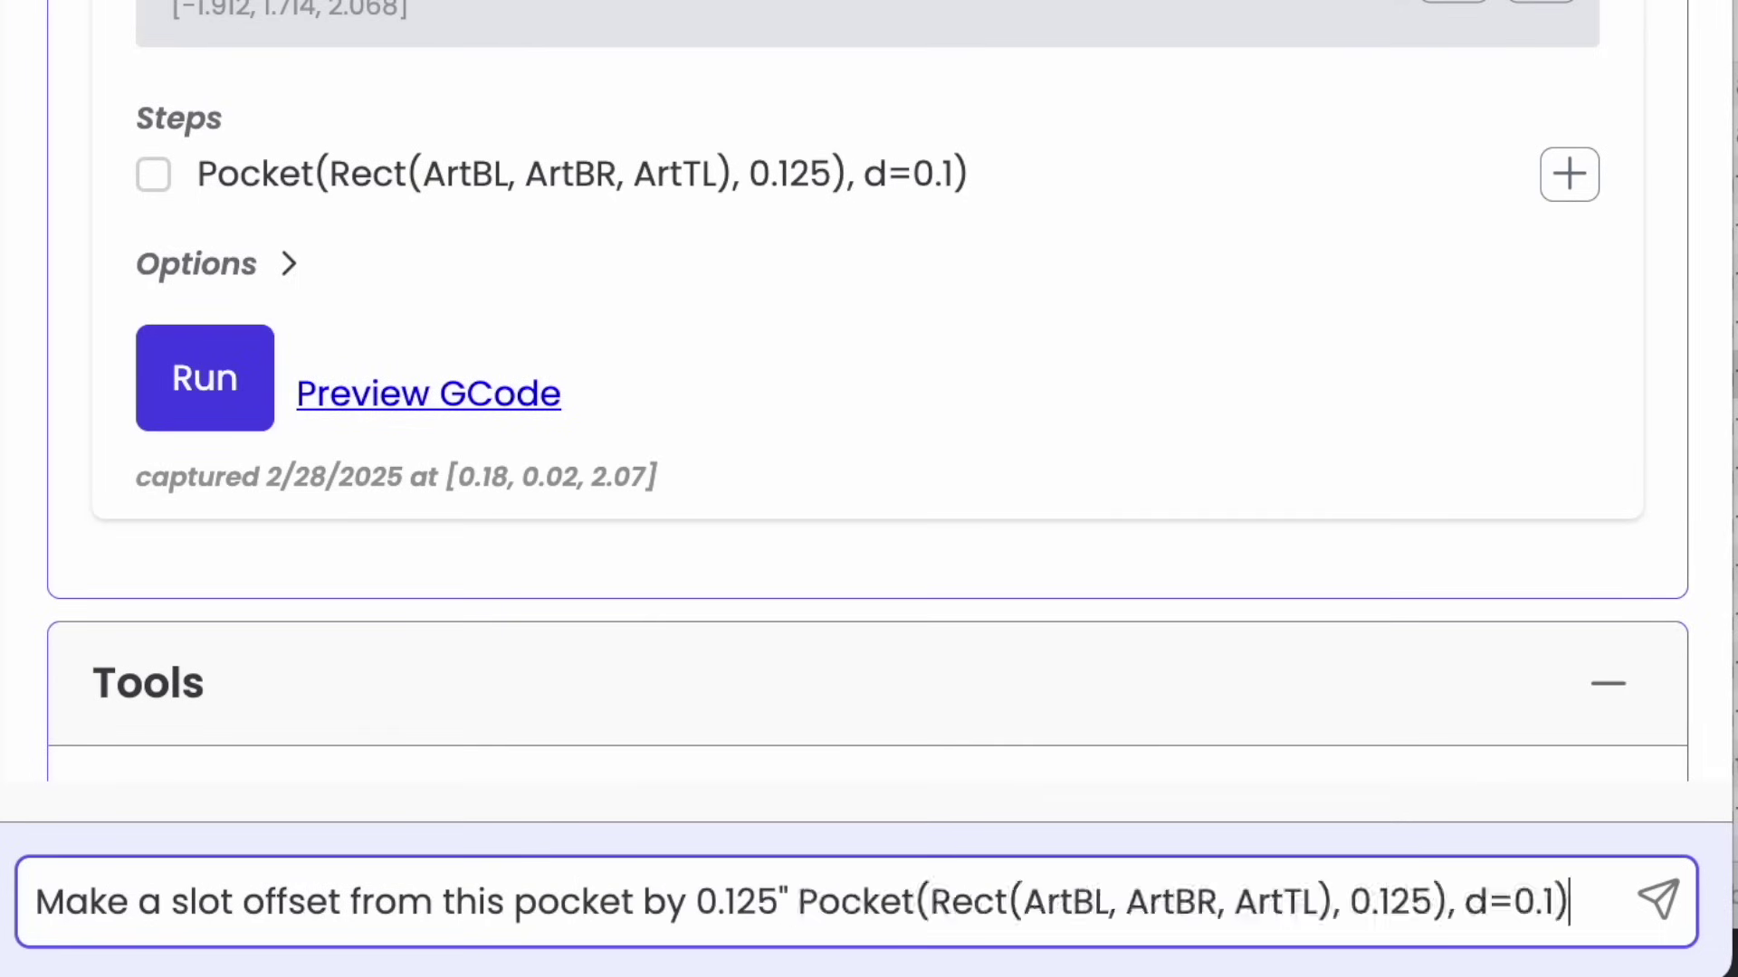
{"action": "key", "text": "Return"}
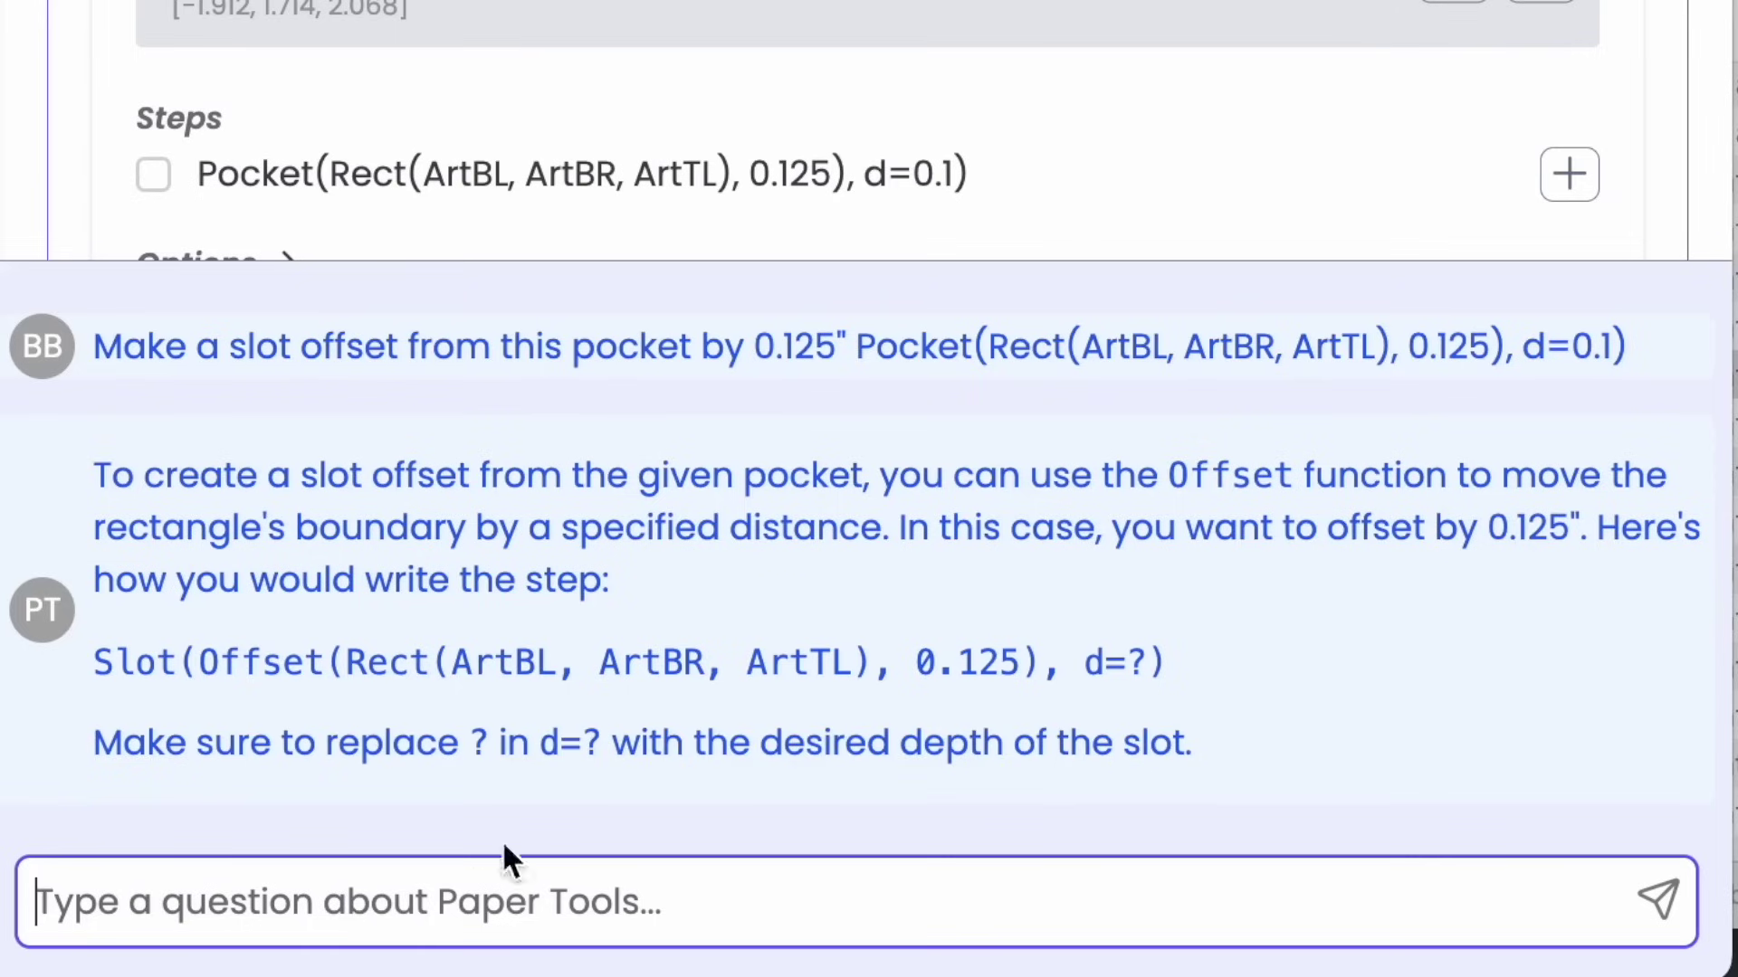
- Add the new step Slot(Offset(Rect(ArtBL, ArtBR, ArtTL), 0.125), d=0.05) below the Pocket
{"action": "left_click_drag", "start_coordinate": [100, 660], "coordinate": [1163, 644]}
{"action": "key", "text": "ctrl+c"}
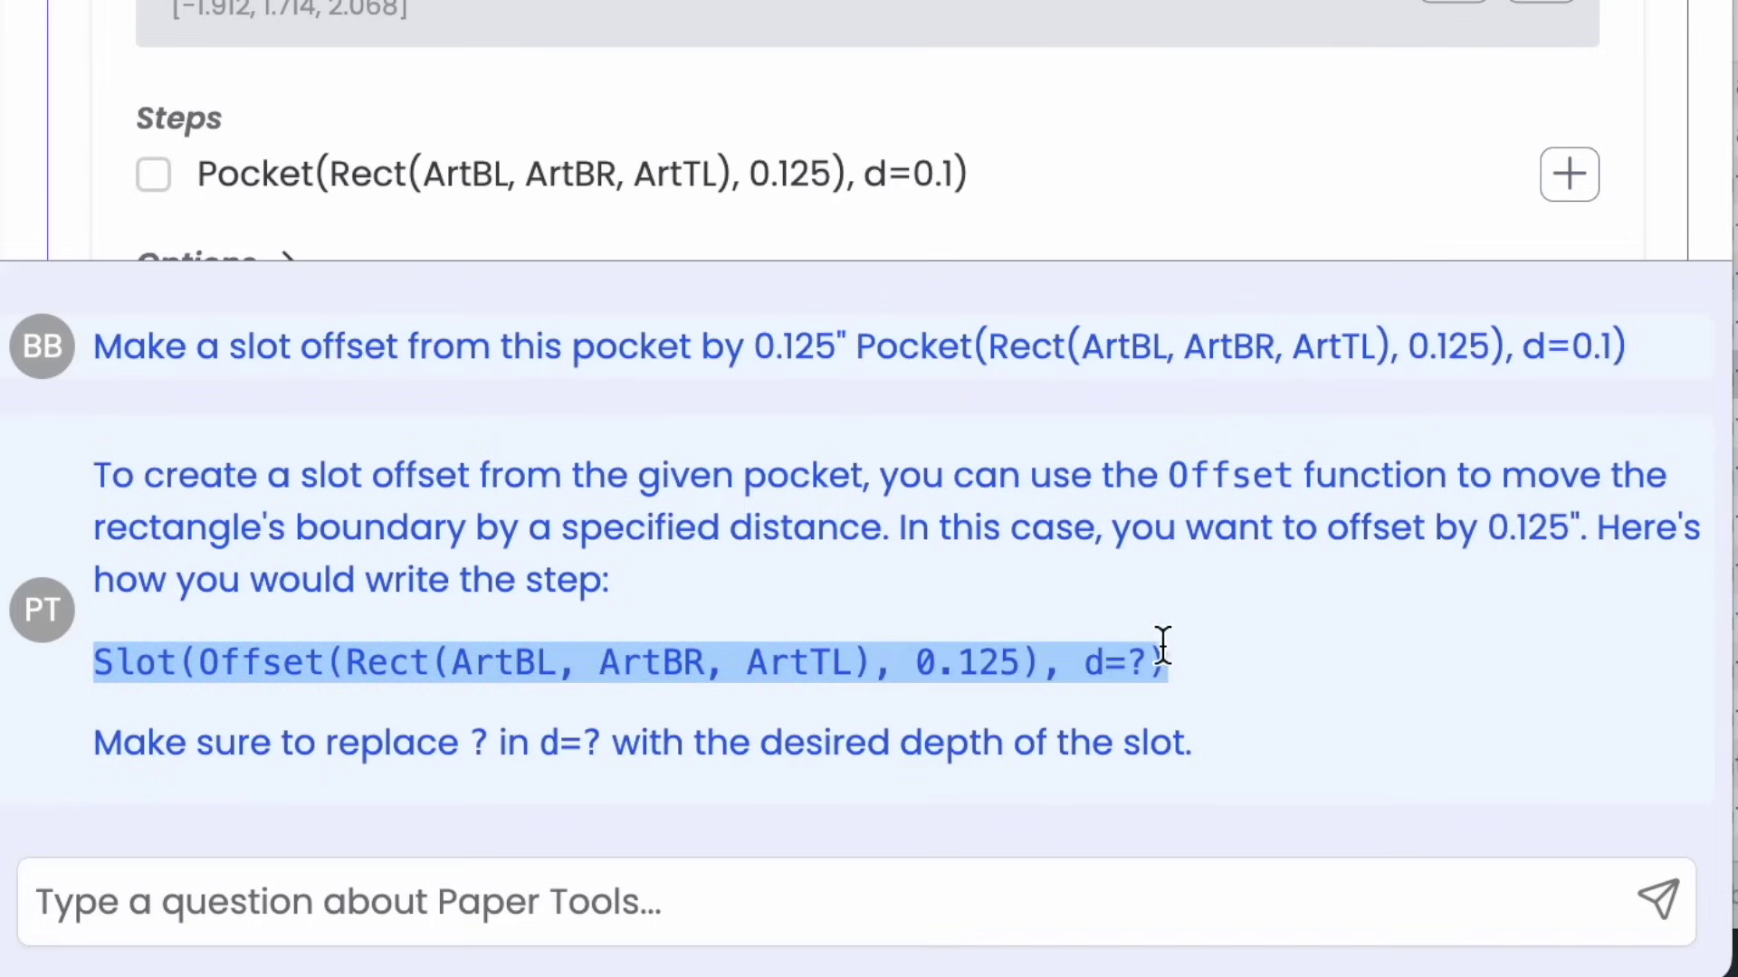
{"action": "left_click", "coordinate": [1036, 218]}
{"action": "key", "text": "ctrl+v"}
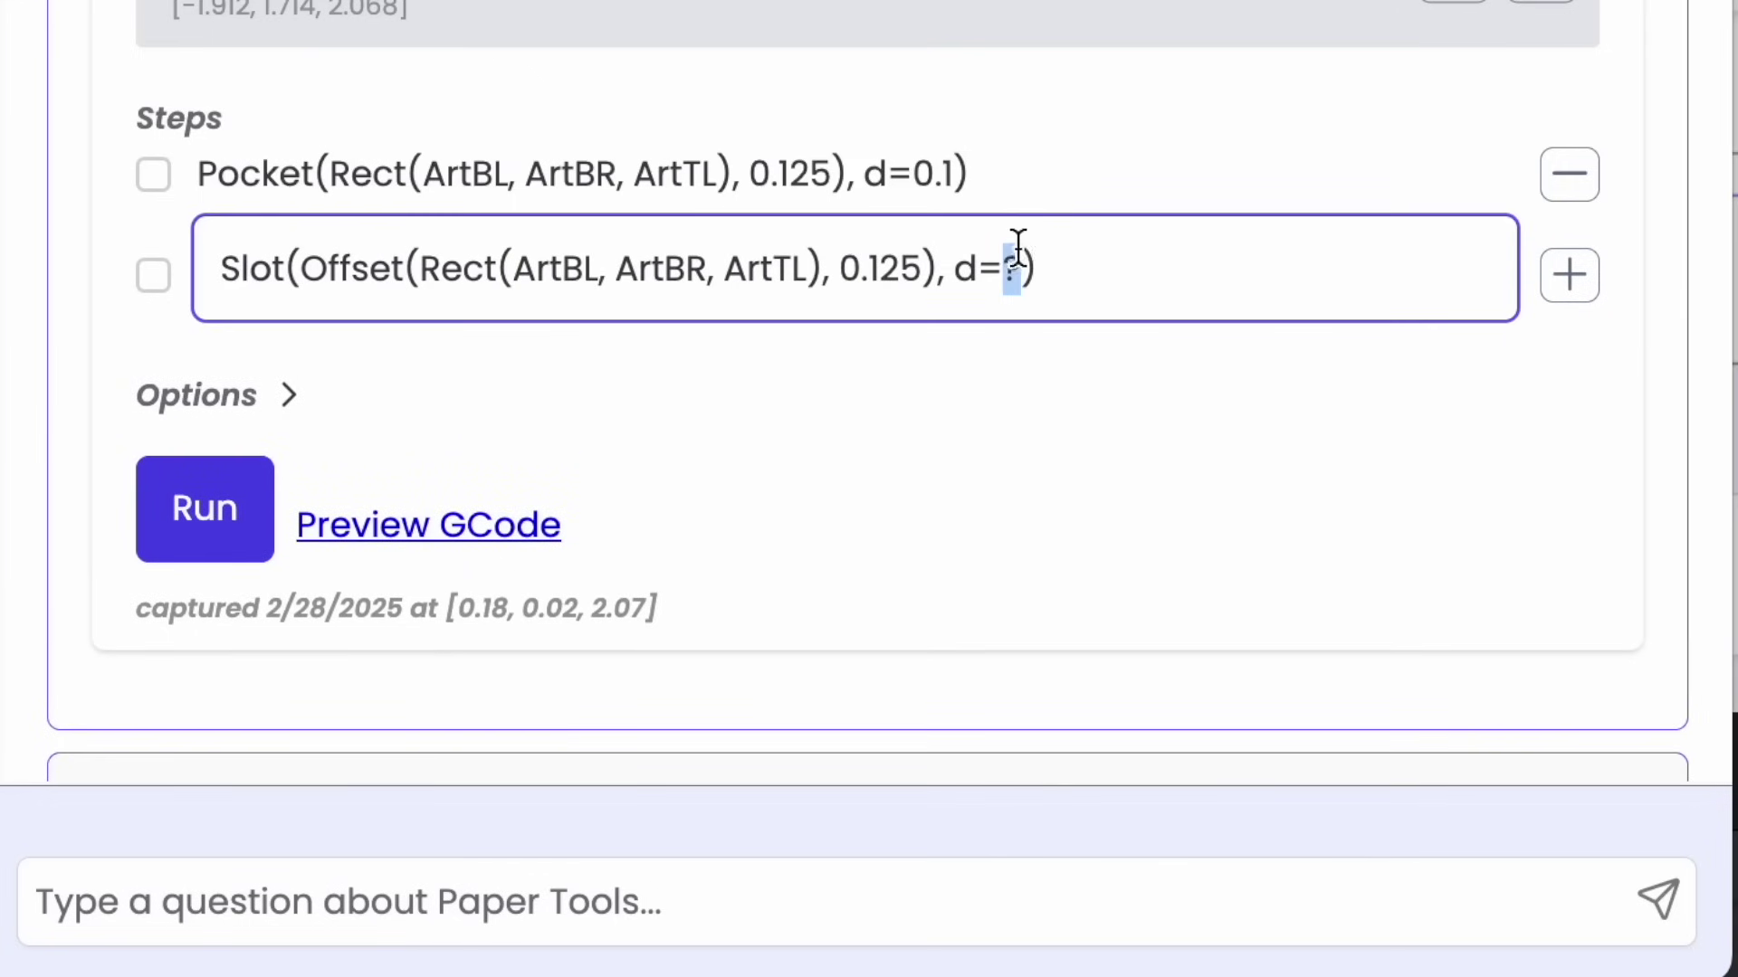
{"action": "type", "text": "0.05"}
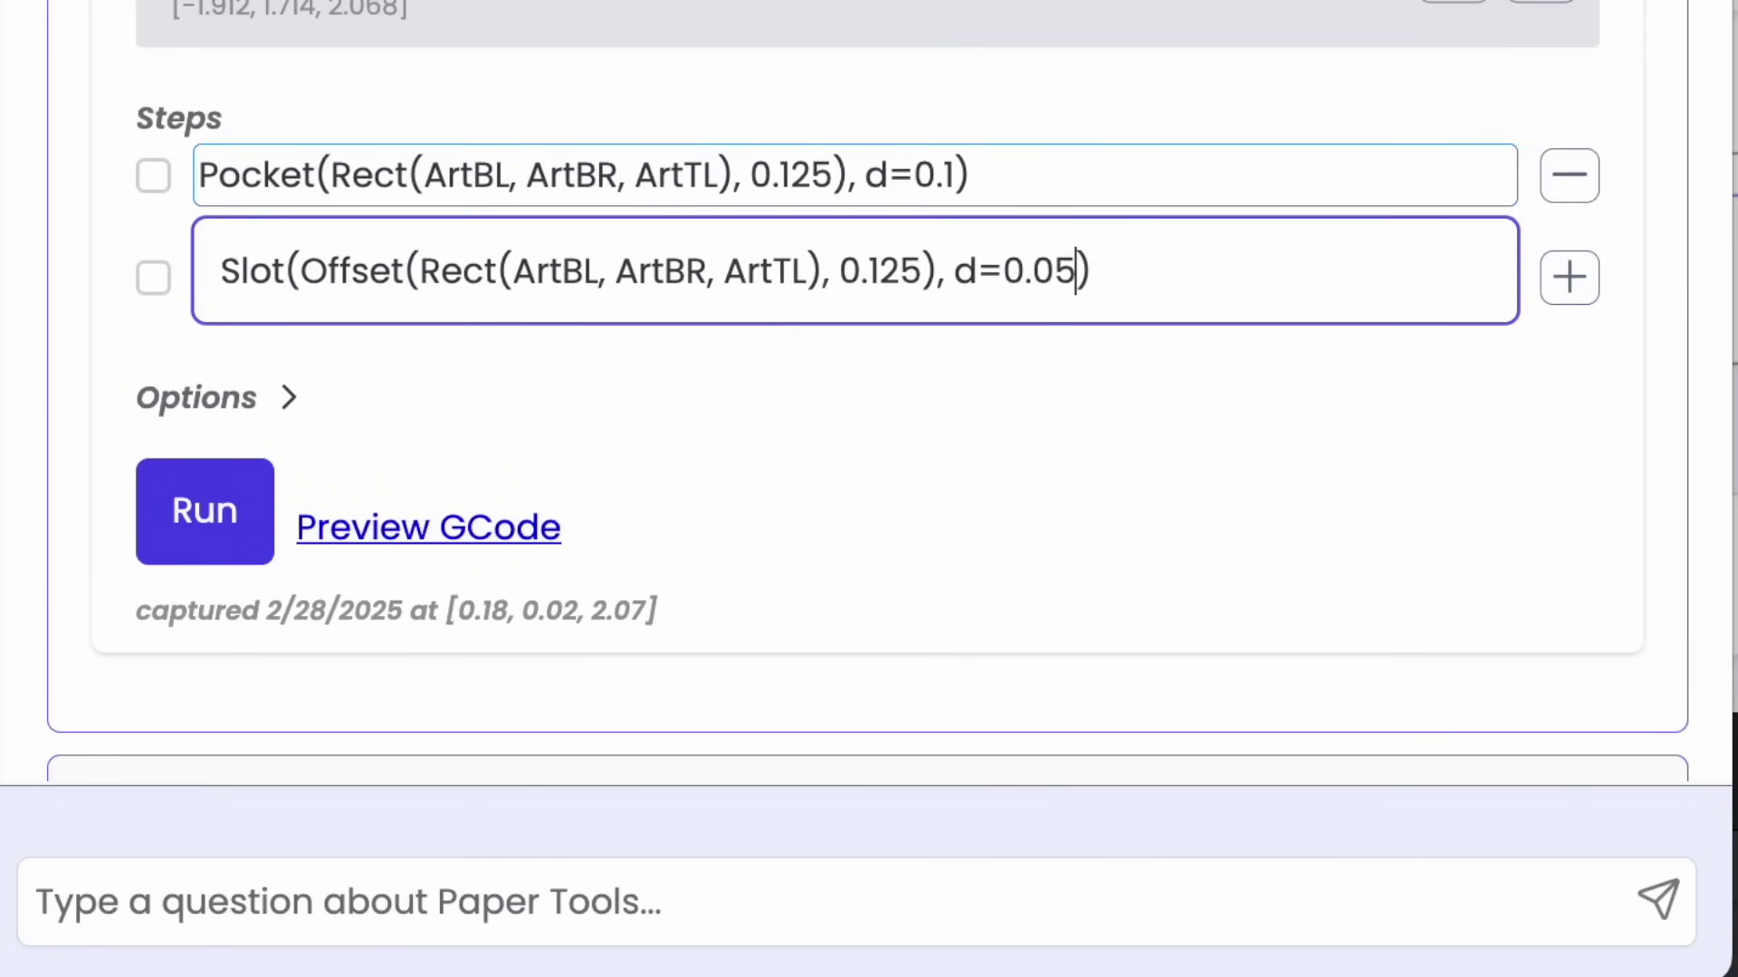
{"action": "key", "text": "Return"}
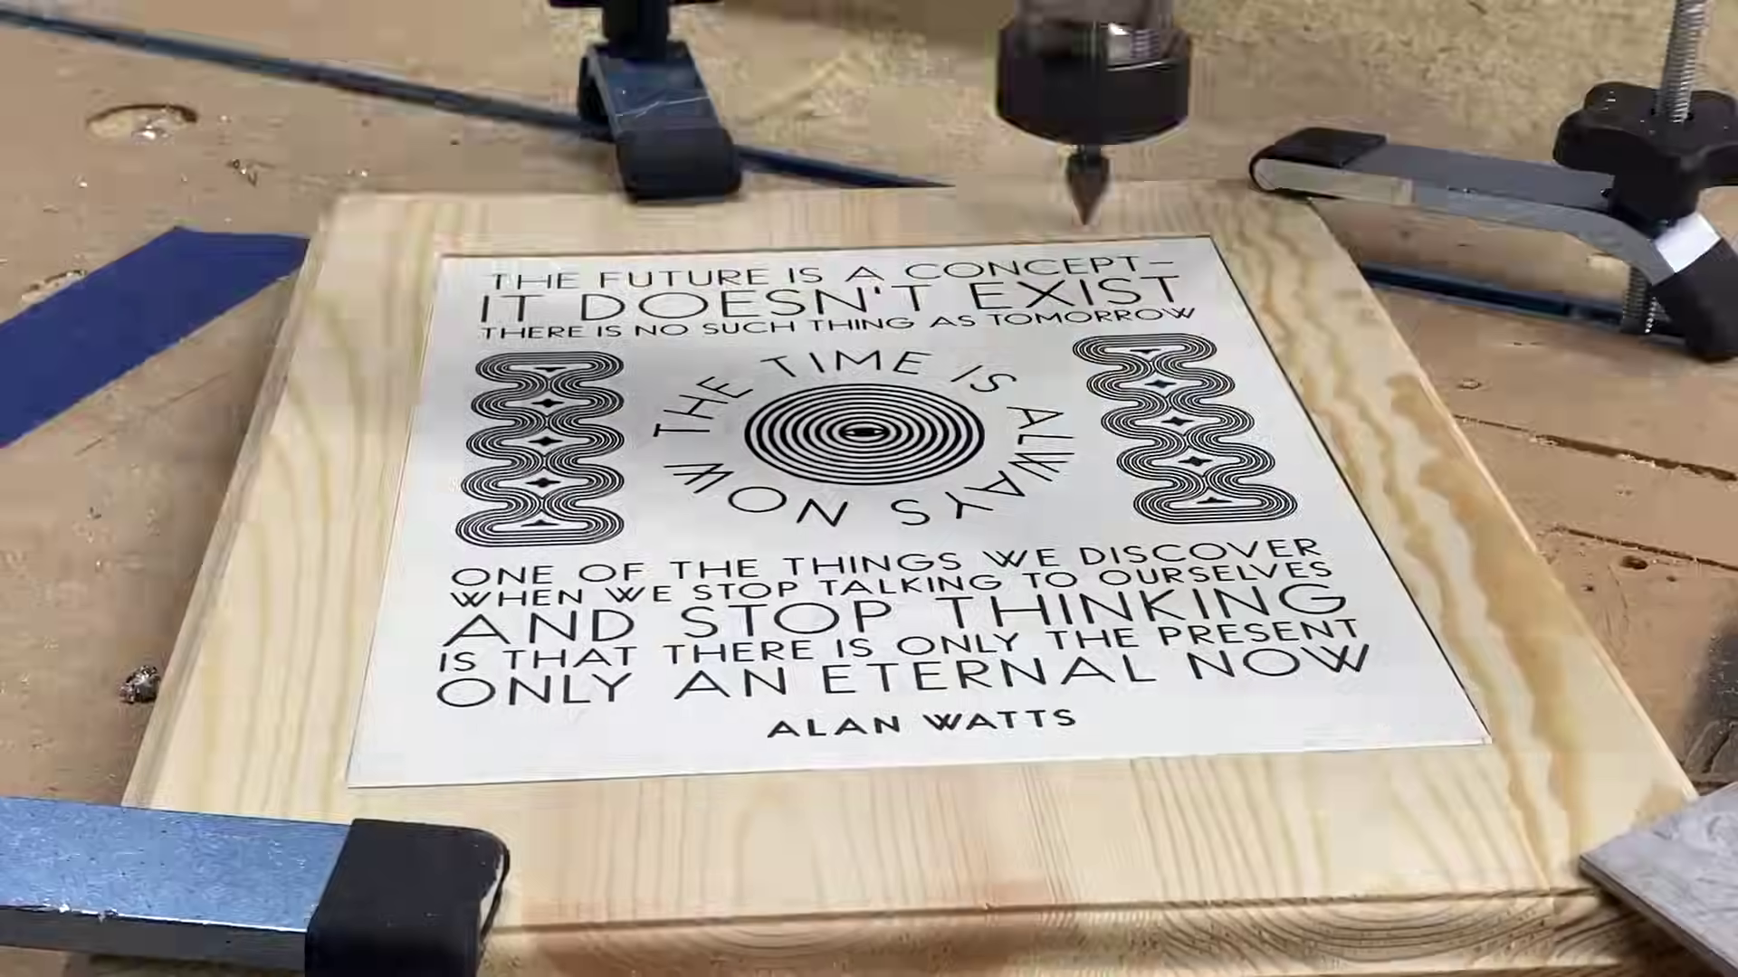